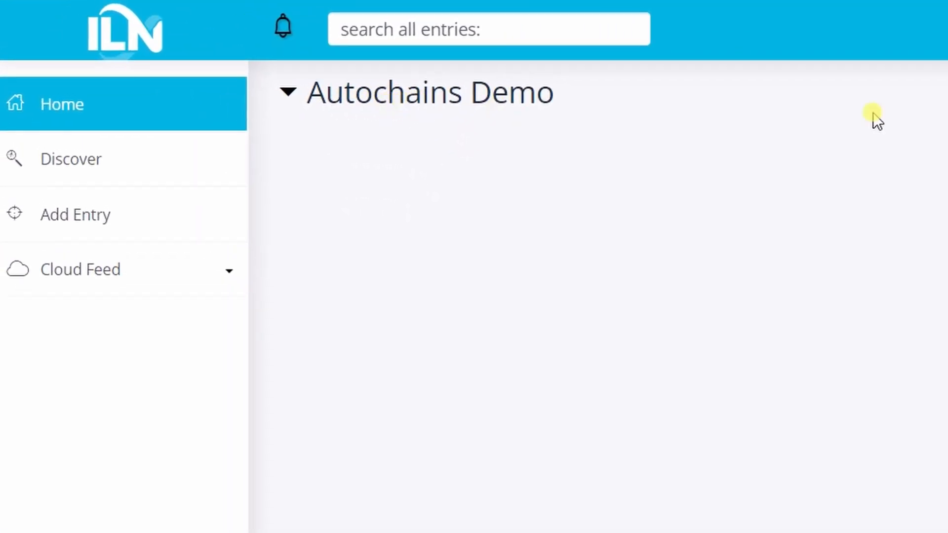
# Add the Autochain Runner app to the Autochains Demo section of the home page
pyautogui.click(842, 56)
pyautogui.click(806, 89)
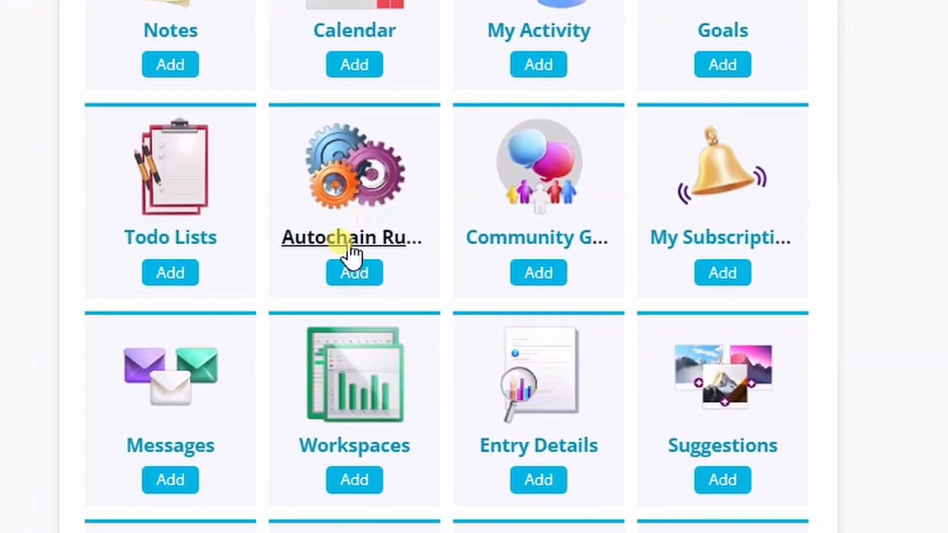
pyautogui.click(353, 241)
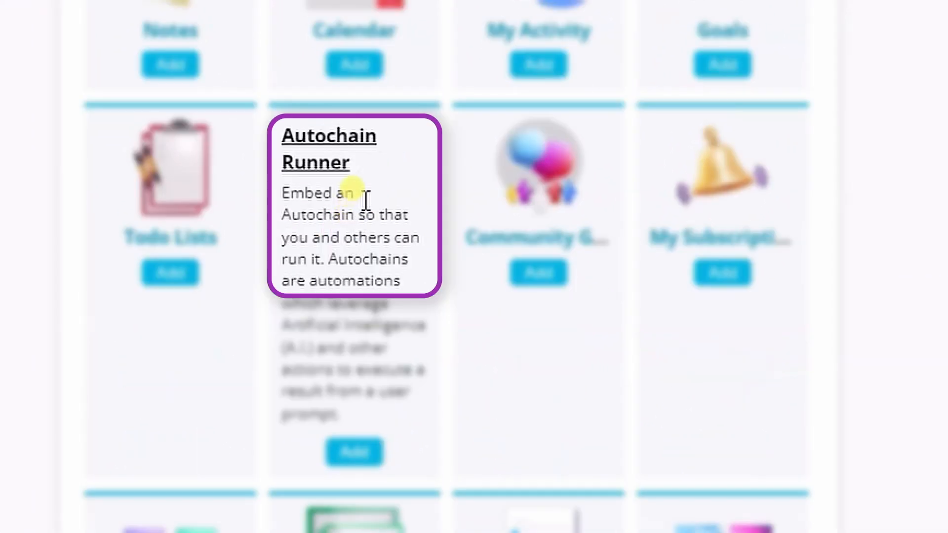
pyautogui.click(345, 458)
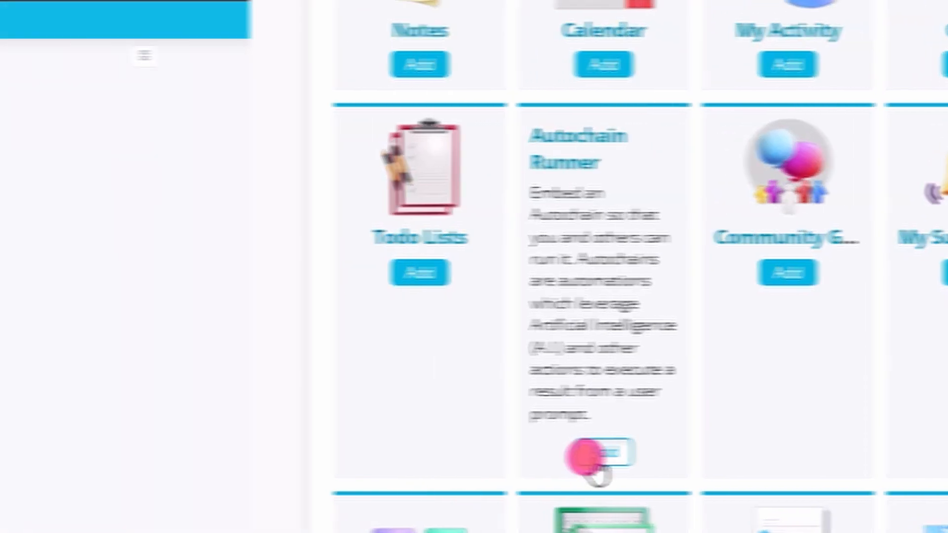
# Set the width of the Autochain Runner widget to Full
pyautogui.click(205, 90)
pyautogui.click(226, 175)
pyautogui.click(212, 236)
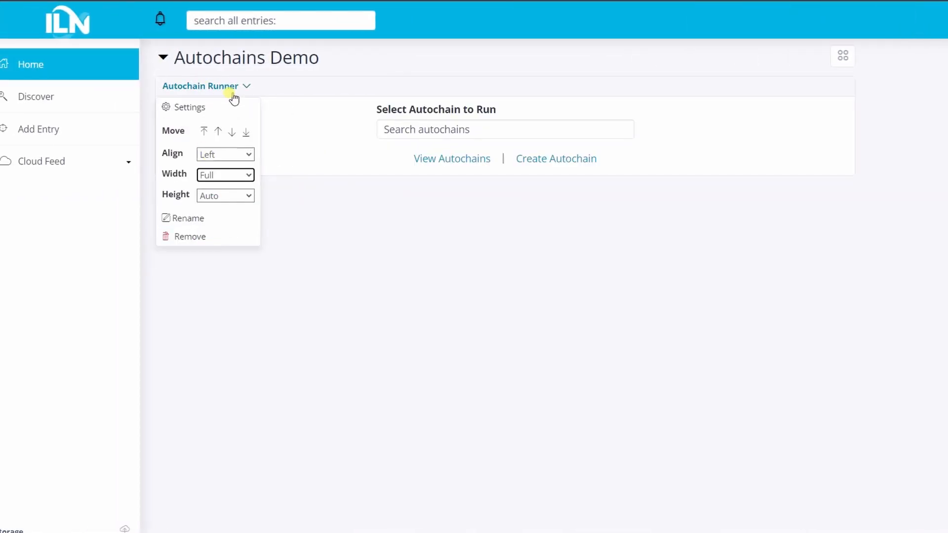
# Rename the Autochain Runner widget as "Dream interpreter"
pyautogui.click(200, 220)
pyautogui.write('Dream interpreter')
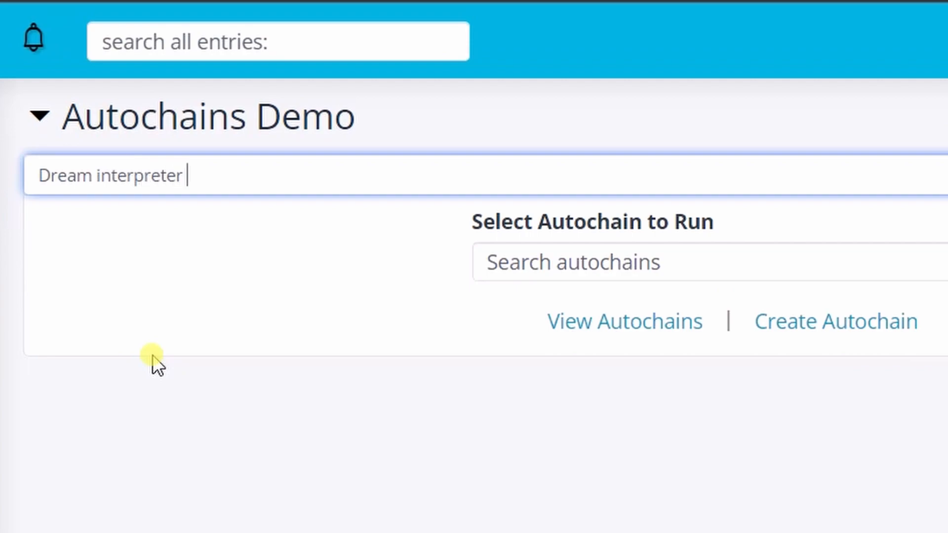
pyautogui.press('Return')
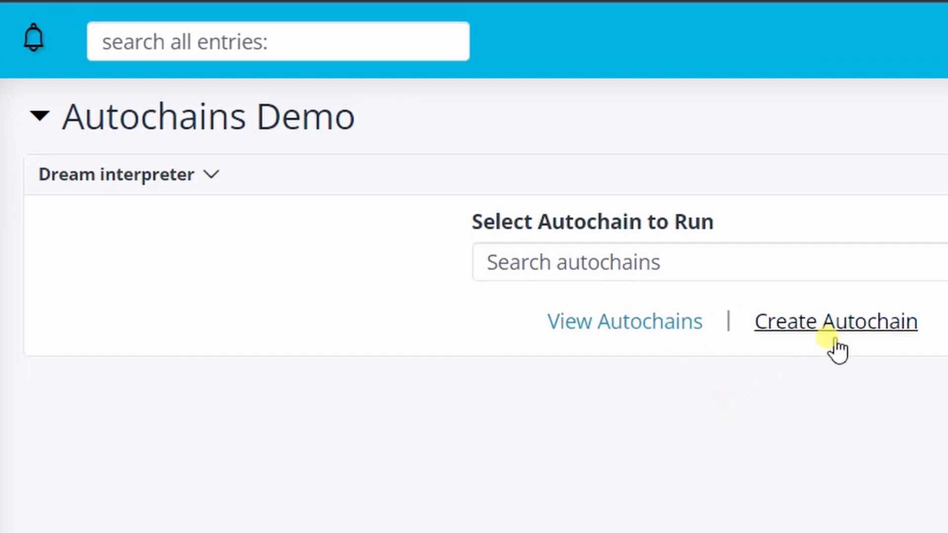
# Start a new autochain named "Dream Interpreter" with the description "Input your dream, and AI will interpret it for you"
pyautogui.click(825, 326)
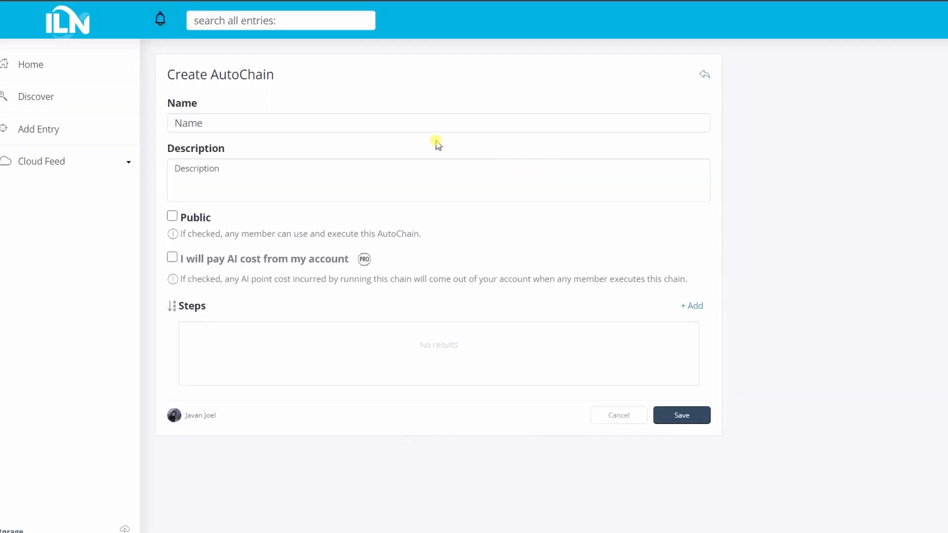
pyautogui.click(257, 127)
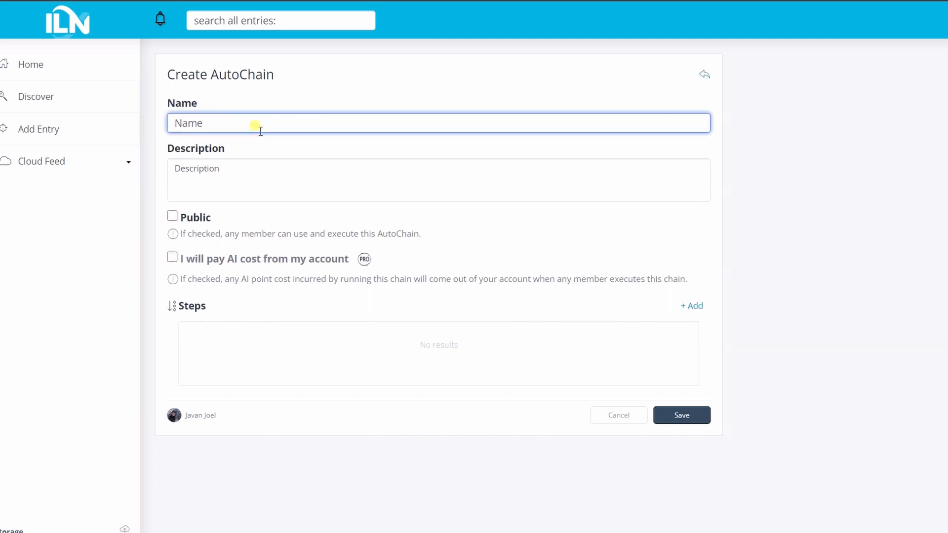
pyautogui.write('Dream Interpreter')
pyautogui.press('Tab')
pyautogui.write('Input your dream, and AI will interpret it for you')
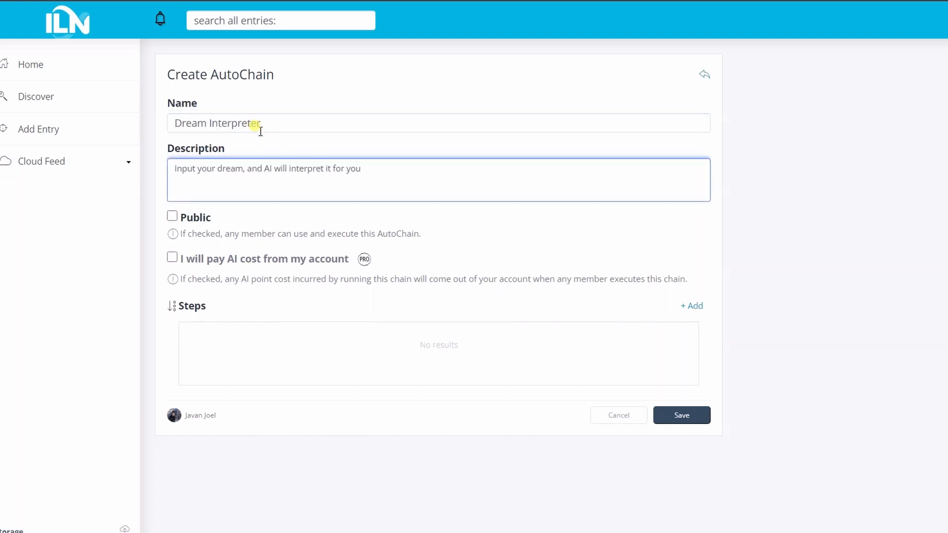
# Make the autochain public and try to have its AI cost paid from the creator's account
pyautogui.click(183, 218)
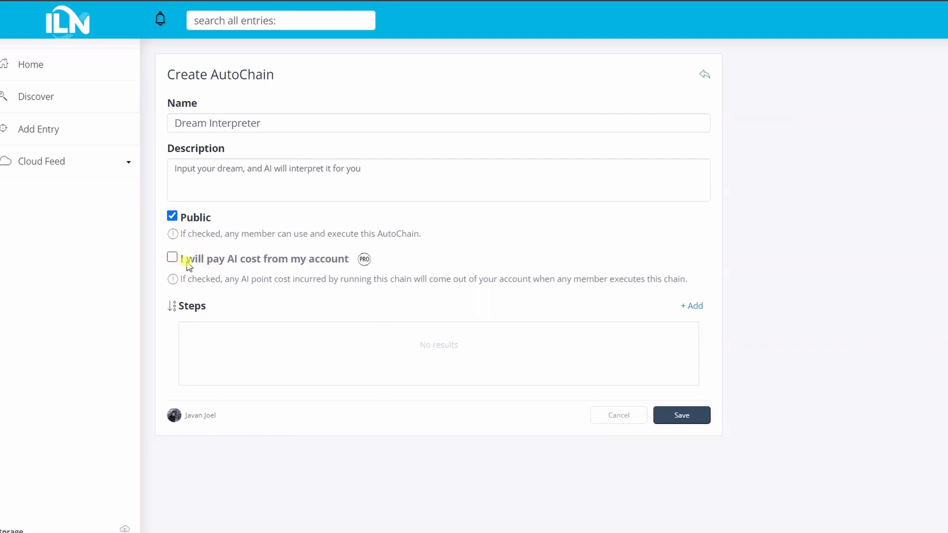
pyautogui.click(239, 262)
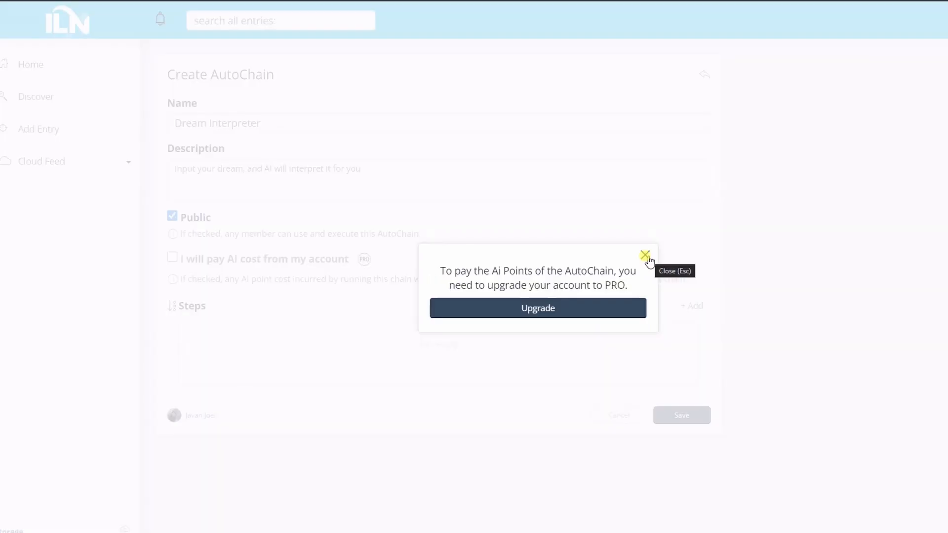
pyautogui.click(647, 257)
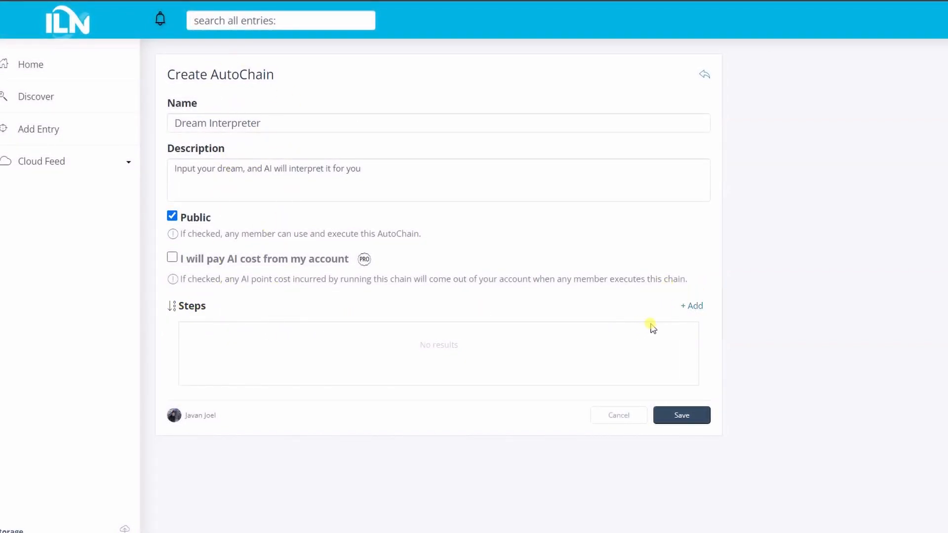
# Look through the available autochain actions and add an AI Prompt Completion step
pyautogui.click(692, 307)
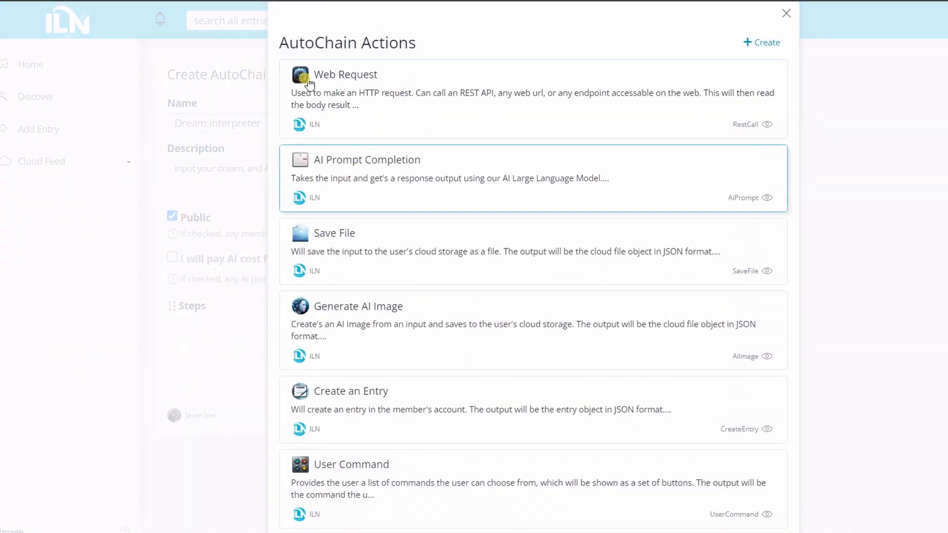
pyautogui.scroll(-4, 380, 230)
pyautogui.scroll(-2, 375, 242)
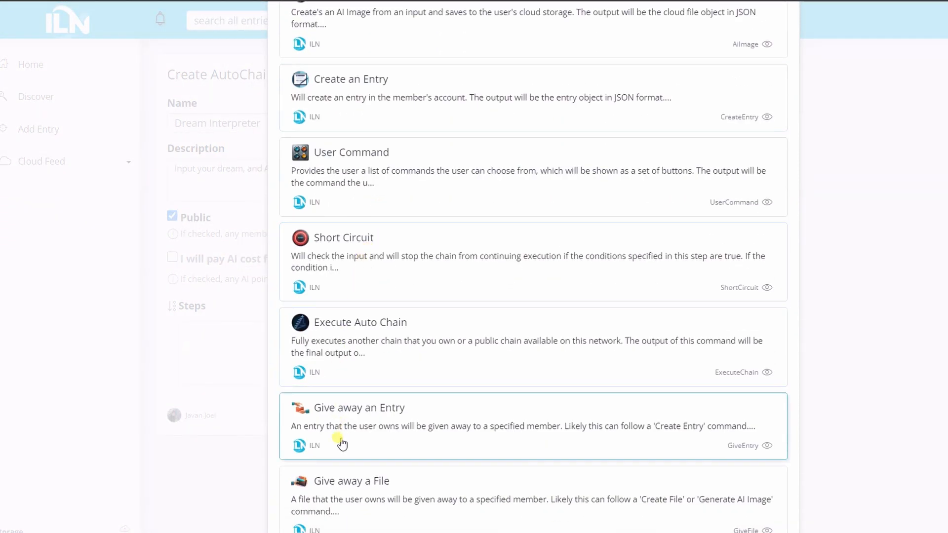
pyautogui.scroll(5, 339, 493)
pyautogui.scroll(-5, 360, 296)
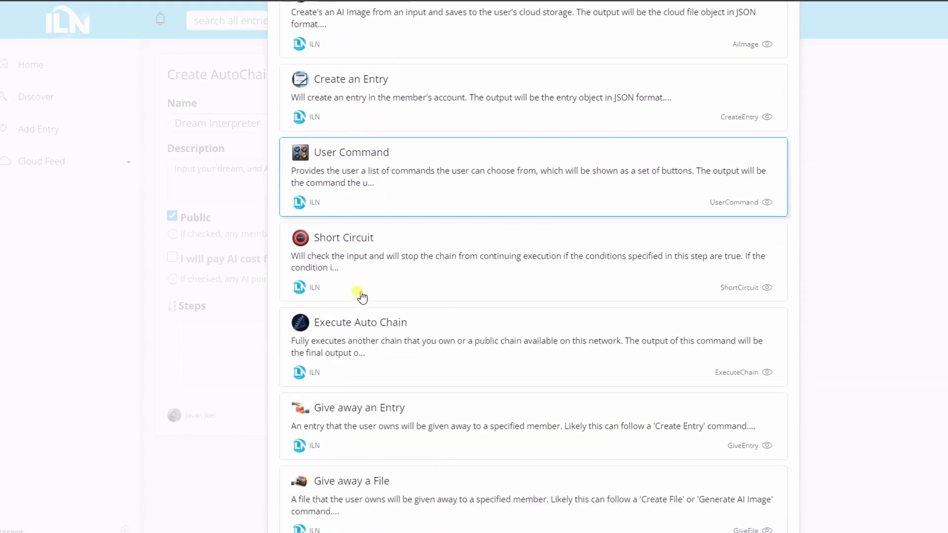
pyautogui.scroll(7, 360, 277)
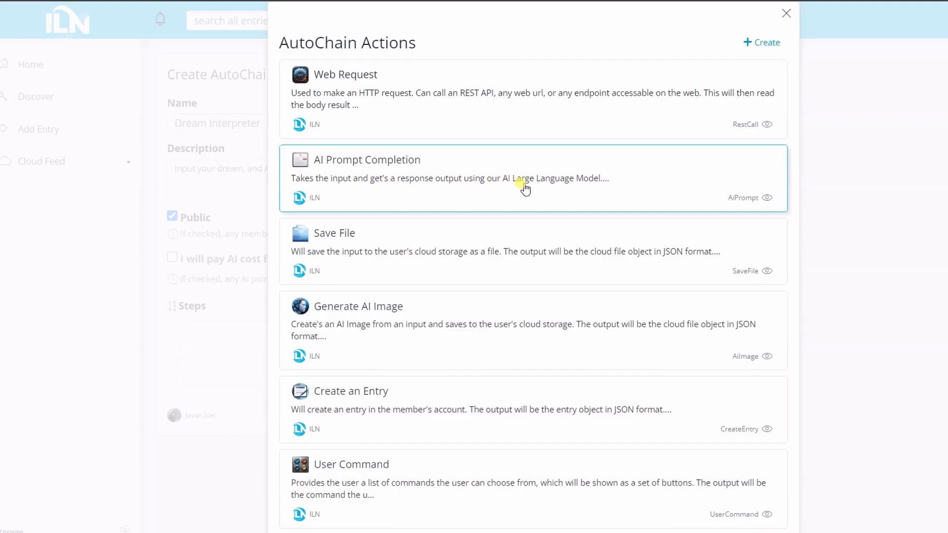
pyautogui.click(478, 183)
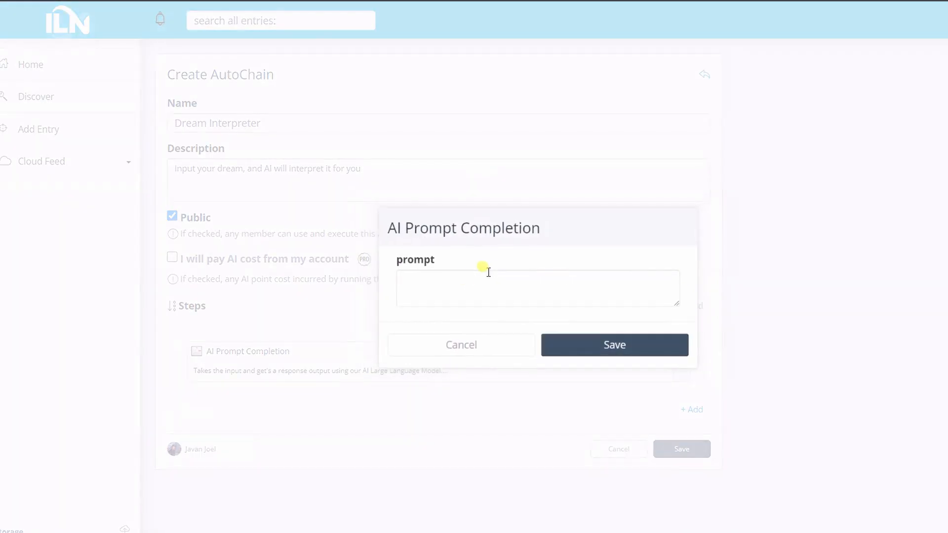
# Set the step's prompt to "Interpret this dream for me: {input}", and save the step and the autochain
pyautogui.click(427, 293)
pyautogui.moveTo(671, 306); pyautogui.dragTo(670, 353)
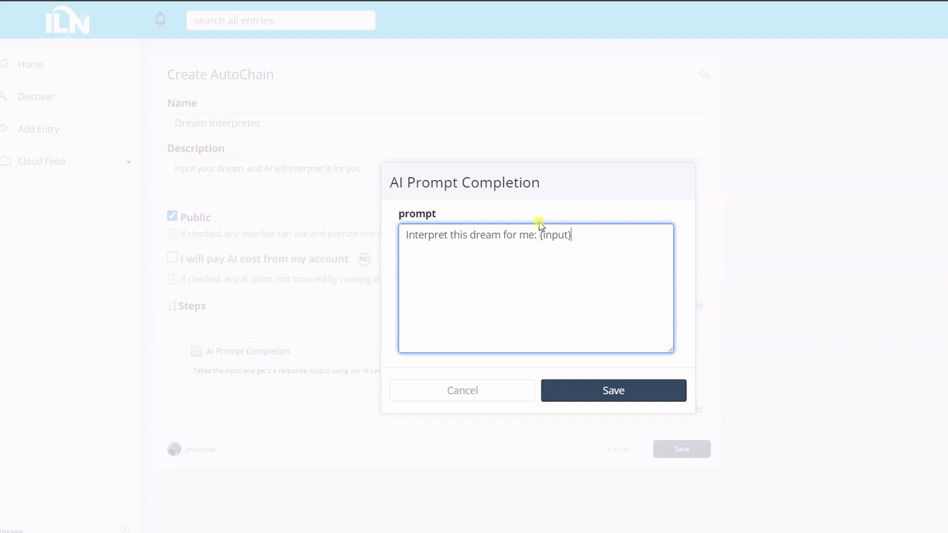
pyautogui.moveTo(540, 231)
pyautogui.mouseDown()
pyautogui.moveTo(576, 233)
pyautogui.moveTo(541, 237)
pyautogui.mouseUp()
pyautogui.click(572, 234)
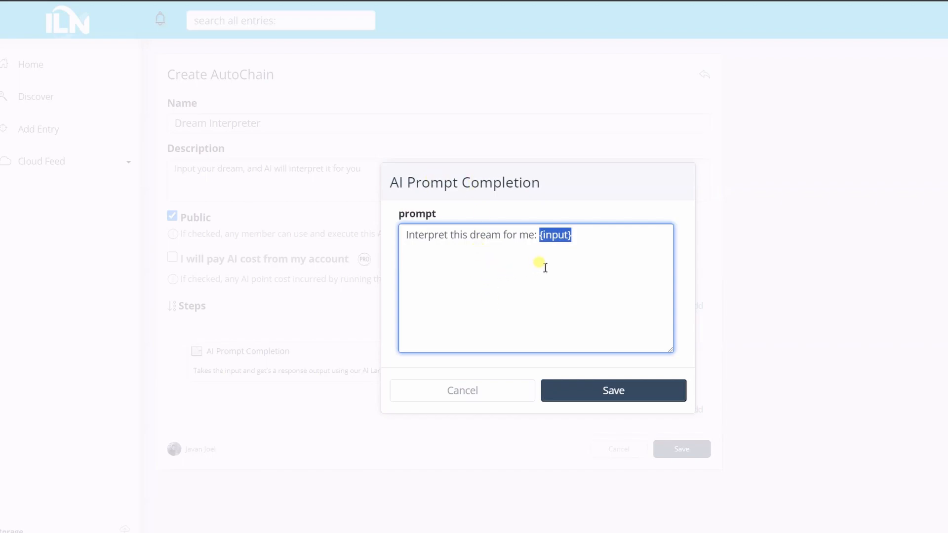
pyautogui.click(570, 245)
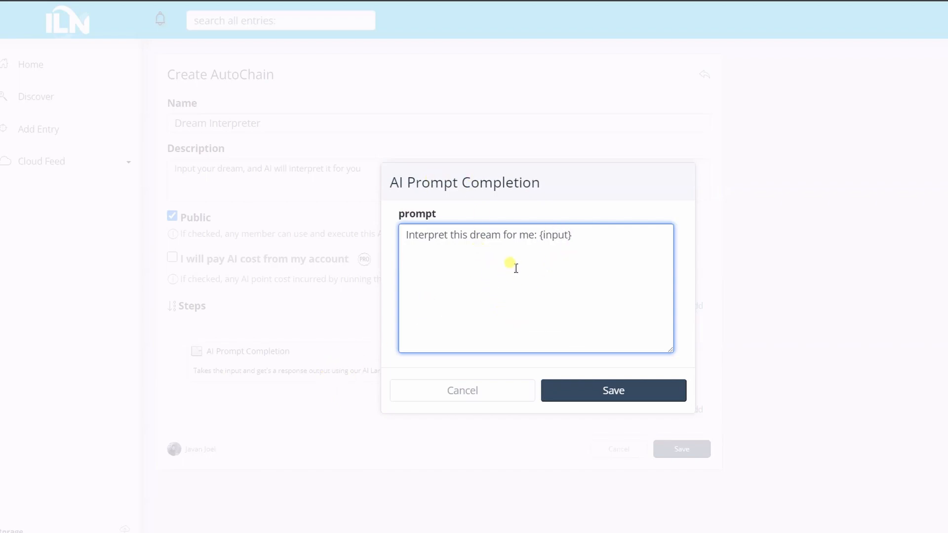
pyautogui.click(607, 390)
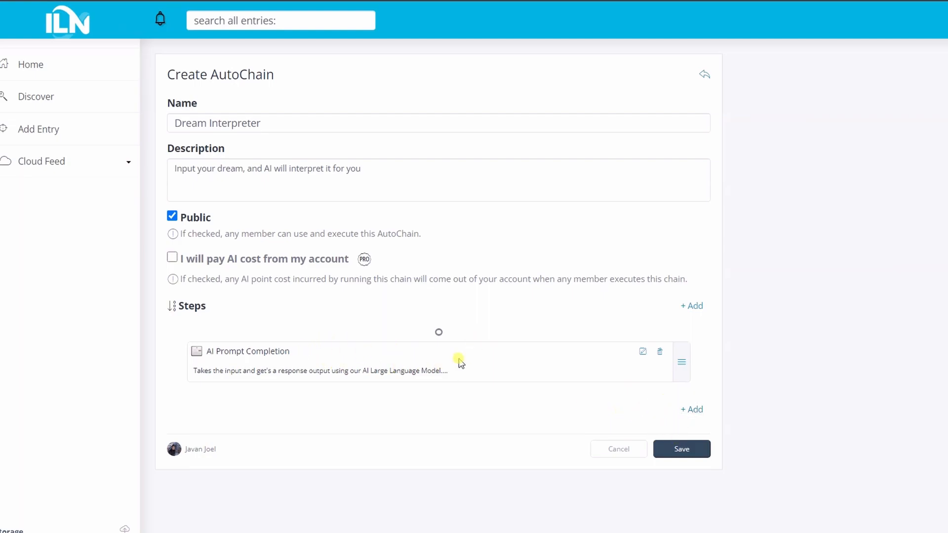
pyautogui.click(681, 456)
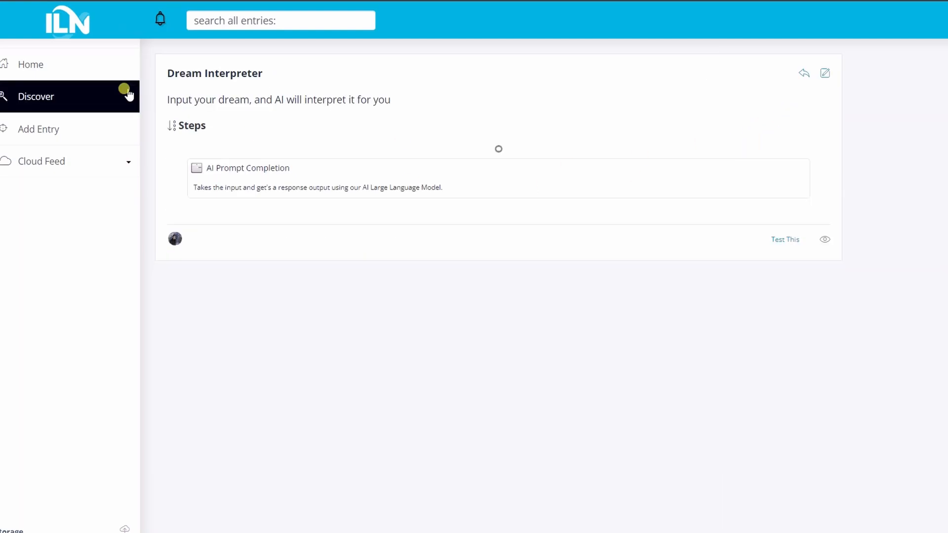
# Return to the home page and select the Dream Interpreter autochain for the widget to run
pyautogui.click(100, 64)
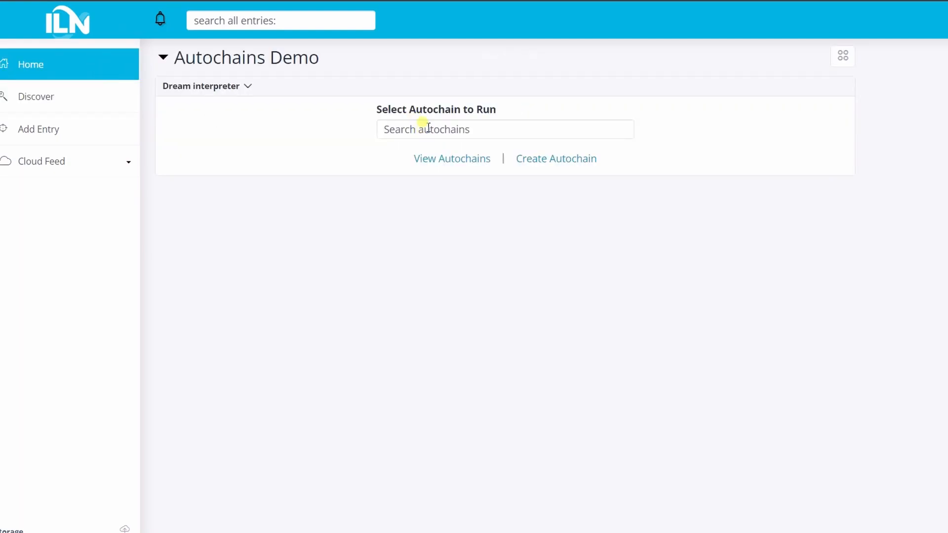
pyautogui.click(423, 123)
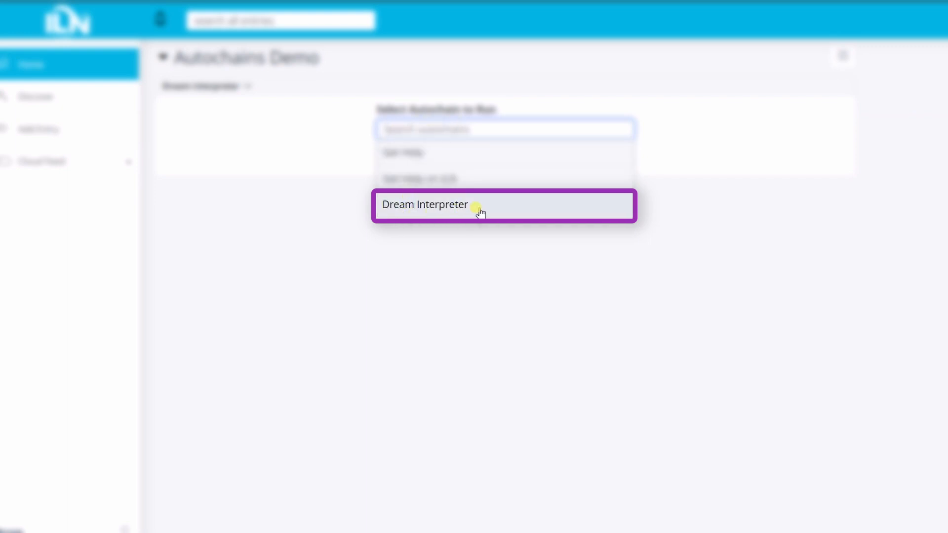
pyautogui.click(440, 207)
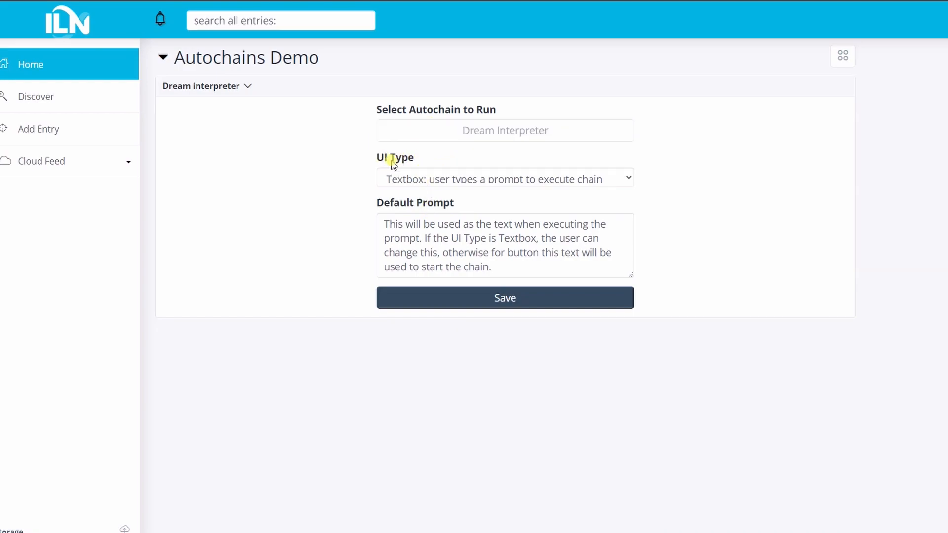
# Keep the UI type as "Textbox: user types a prompt to execute chain", leave the default prompt empty, and save the widget settings
pyautogui.click(415, 184)
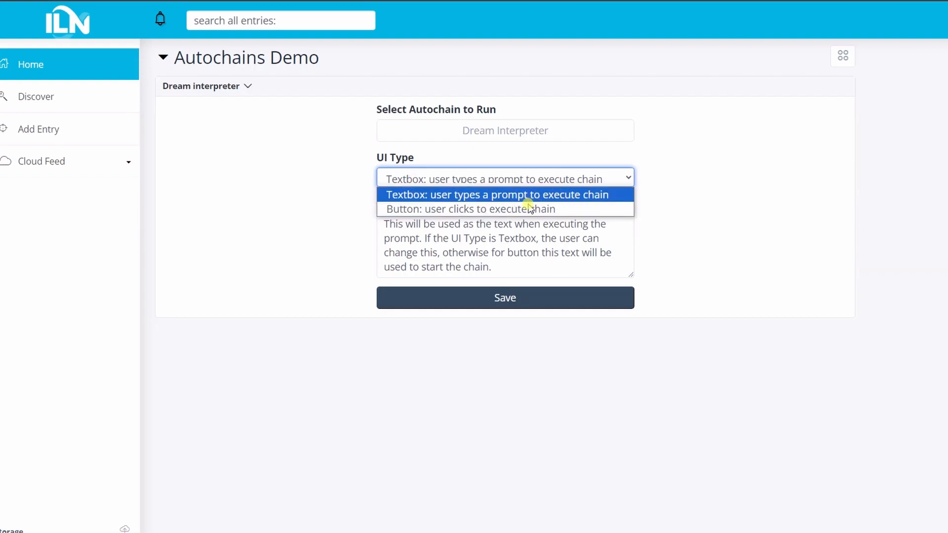
pyautogui.click(453, 198)
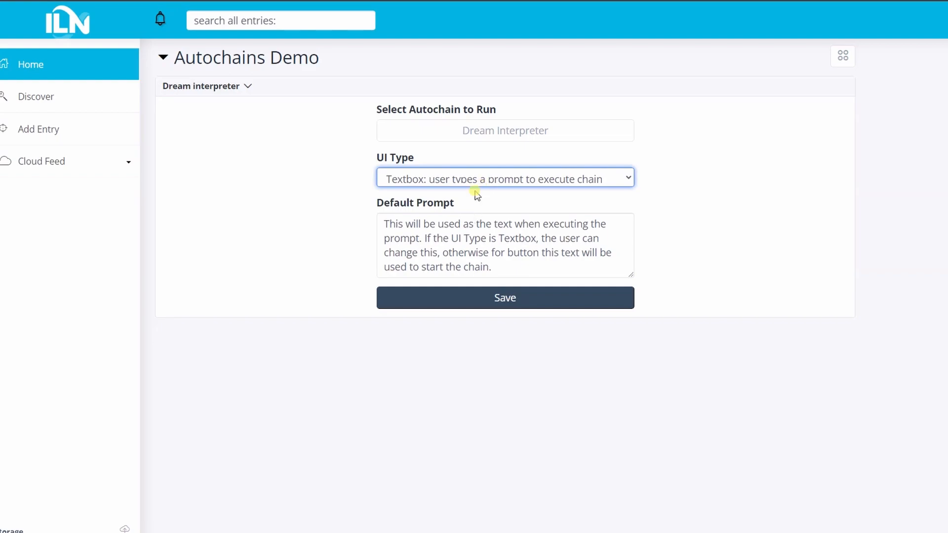
pyautogui.click(444, 224)
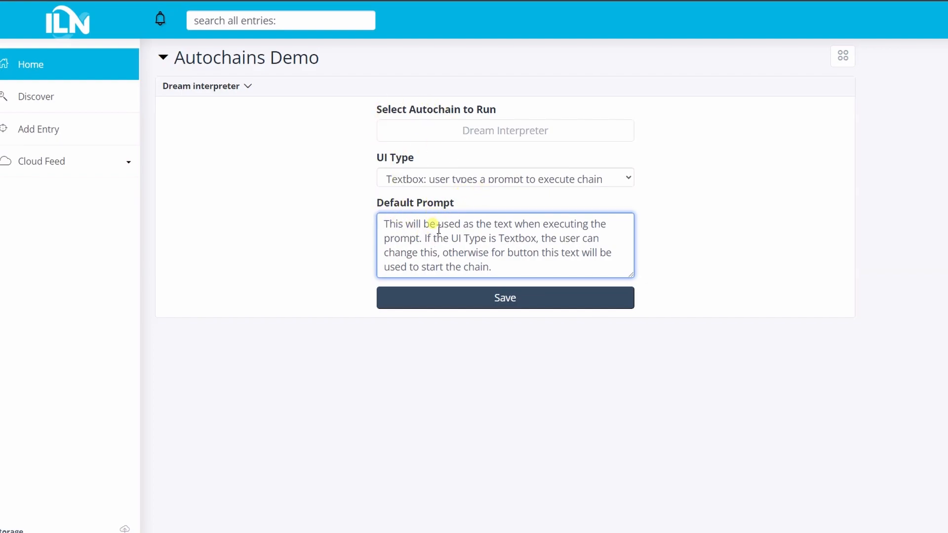
pyautogui.click(462, 310)
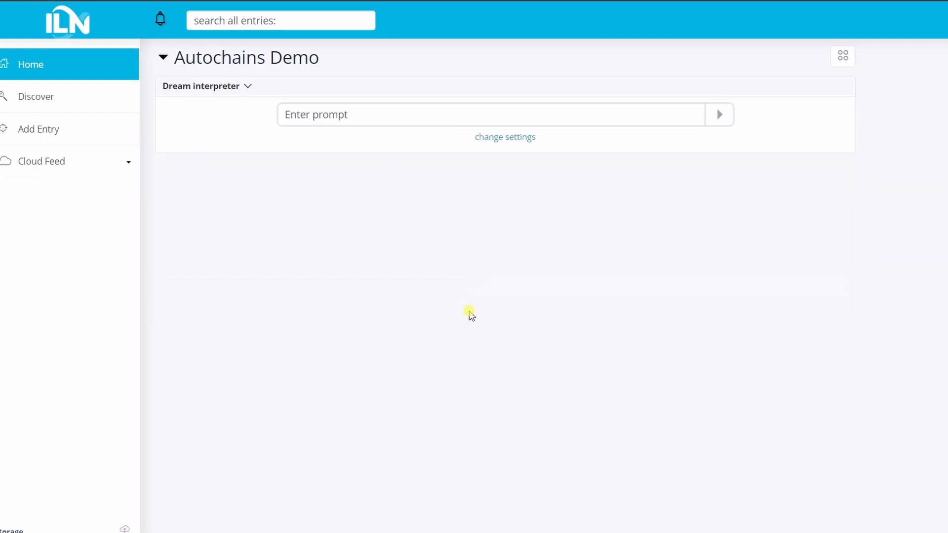
# Reopen the widget's settings, reselect the Dream Interpreter autochain and save the settings again
pyautogui.click(331, 112)
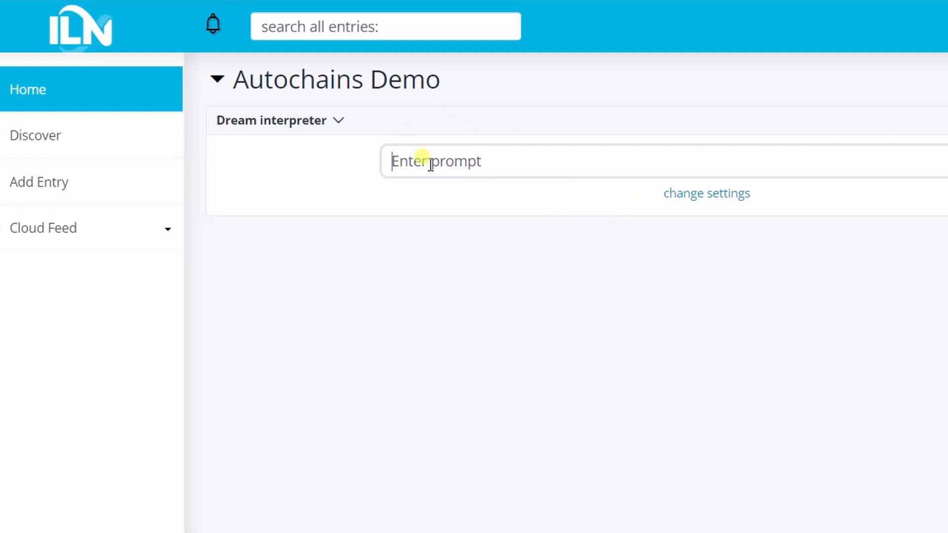
pyautogui.click(520, 159)
pyautogui.click(679, 195)
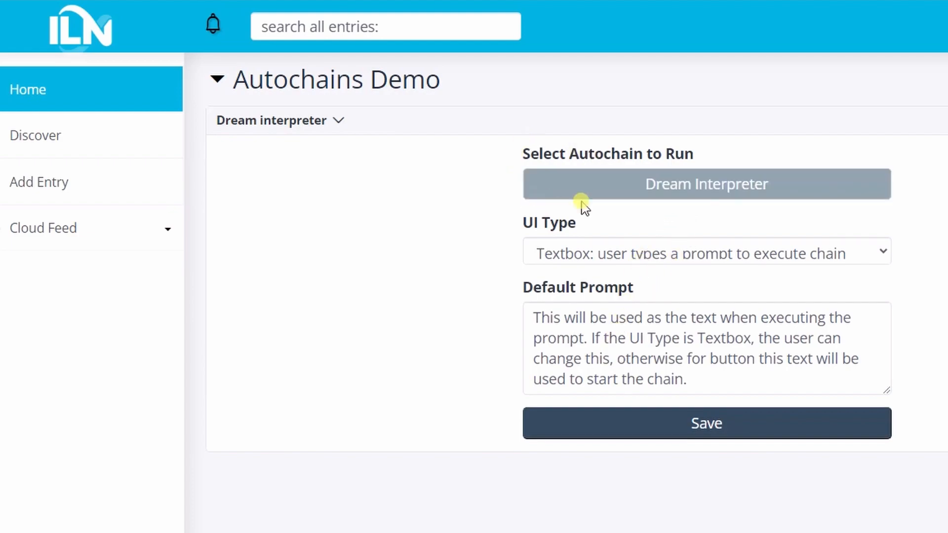
pyautogui.click(695, 186)
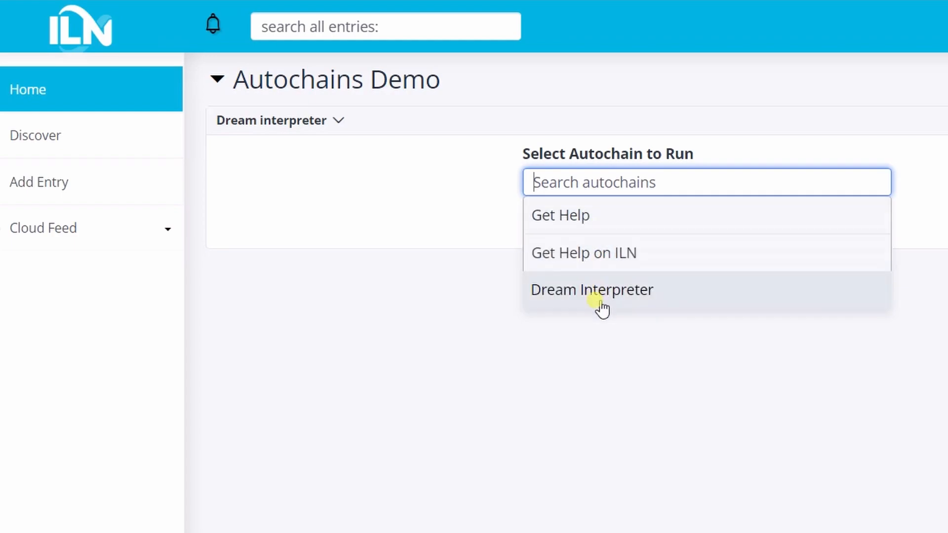
pyautogui.click(601, 301)
pyautogui.click(637, 433)
# Submit the prompt "I was walking in a dark alley with a red robe and it was scary" to the Dream interpreter widget
pyautogui.click(589, 156)
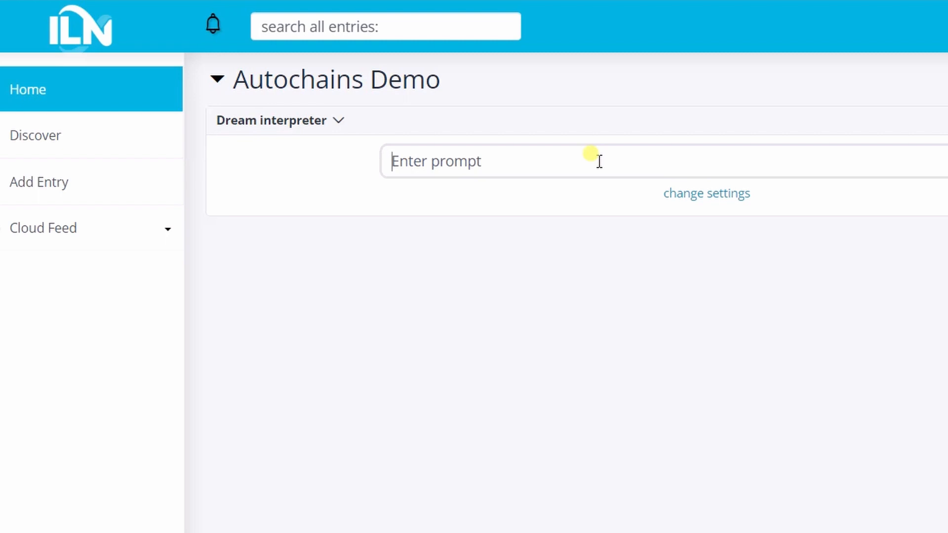
pyautogui.write('I was walking in a dark alley with a red robe and it was scary')
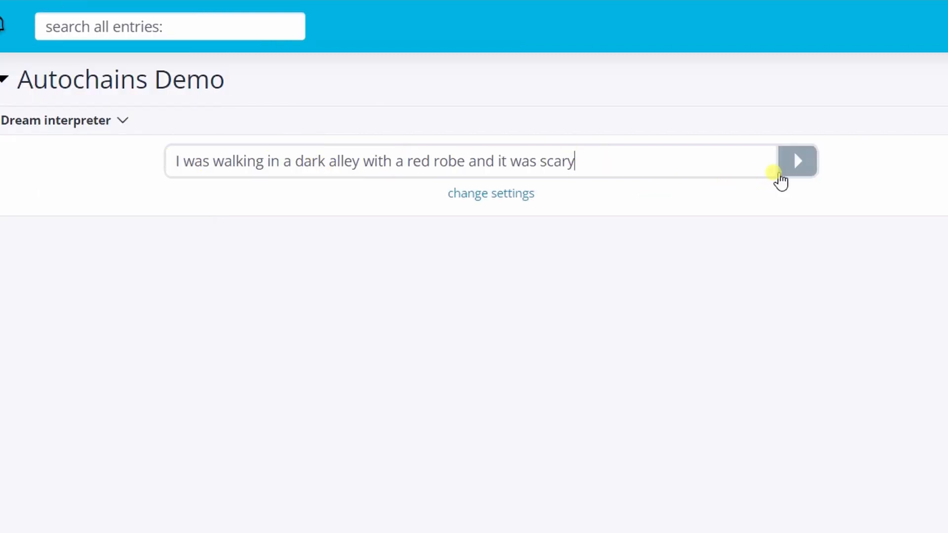
pyautogui.click(797, 161)
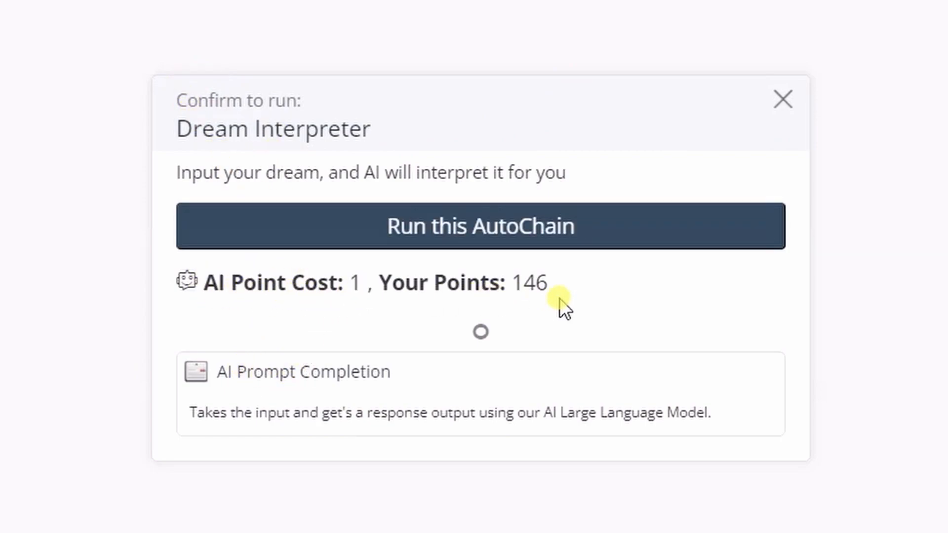
# Review the AI point cost and the chain's action, and confirm running the Dream Interpreter autochain
pyautogui.doubleClick(356, 286)
pyautogui.moveTo(216, 373); pyautogui.dragTo(775, 410)
pyautogui.click(769, 401)
pyautogui.moveTo(228, 380); pyautogui.dragTo(303, 392)
pyautogui.click(444, 387)
pyautogui.click(405, 217)
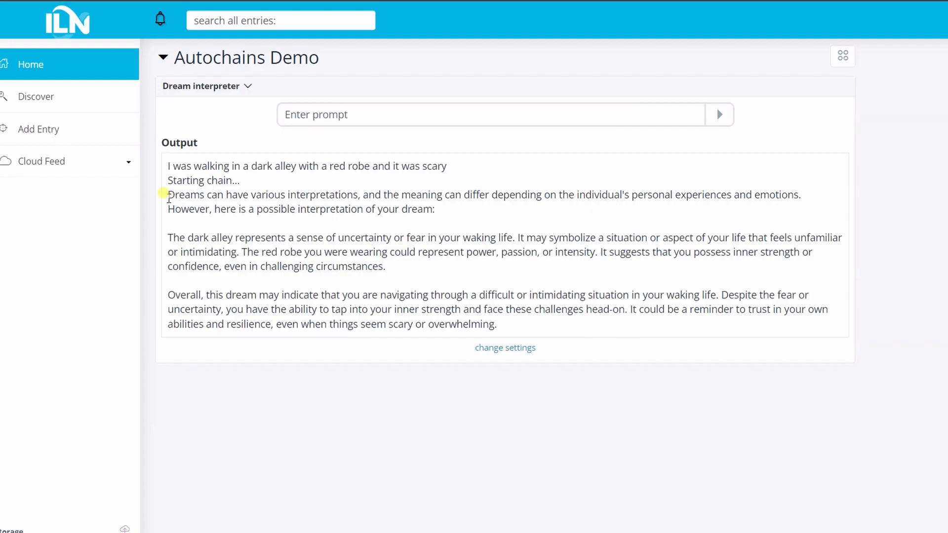
# Read through the Dream interpreter widget's output, from the submitted dream to the closing interpretation paragraph
pyautogui.moveTo(168, 197); pyautogui.dragTo(423, 267)
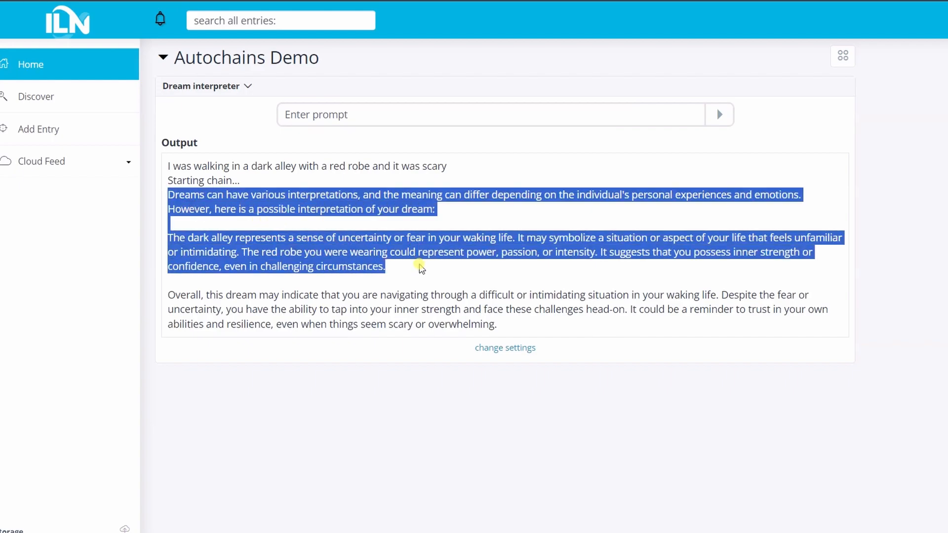
pyautogui.click(420, 266)
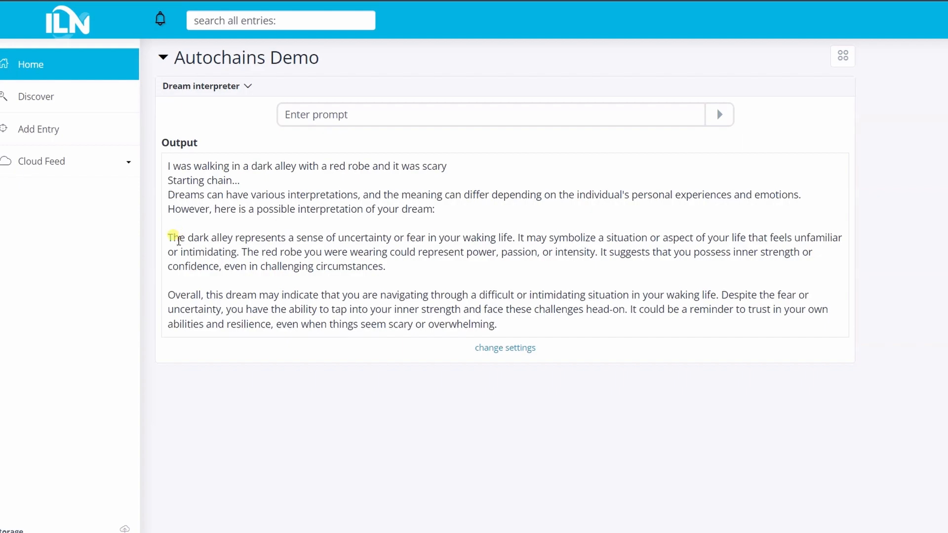
pyautogui.moveTo(169, 239); pyautogui.dragTo(658, 270)
pyautogui.click(441, 283)
pyautogui.moveTo(168, 193); pyautogui.dragTo(514, 321)
pyautogui.click(513, 321)
pyautogui.moveTo(447, 168); pyautogui.dragTo(178, 153)
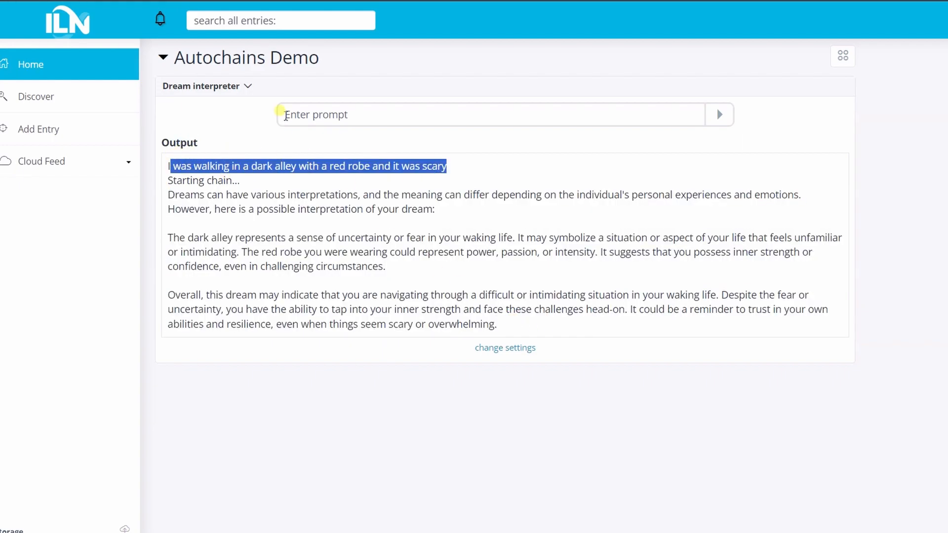
pyautogui.click(284, 113)
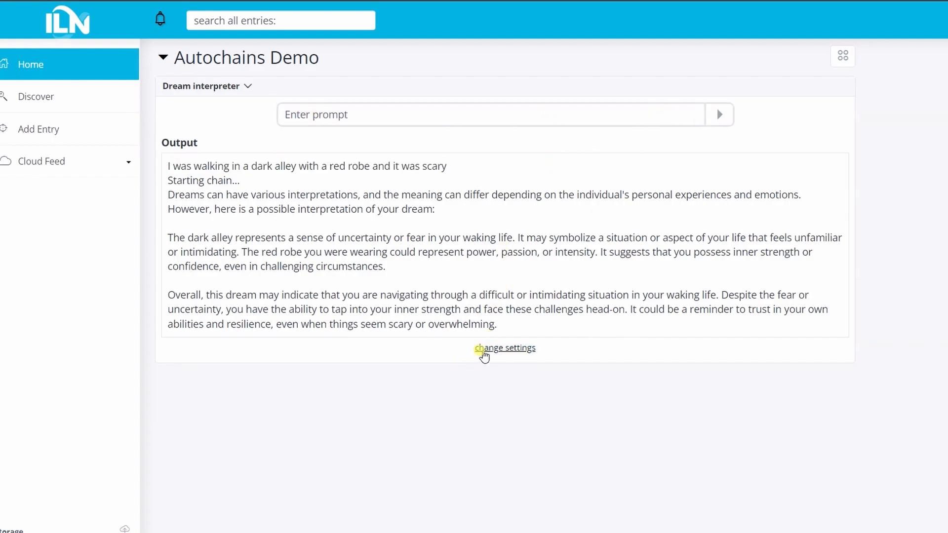
# Go from the widget's settings to the public AutoChains list and open the Dream Interpreter autochain for editing
pyautogui.click(476, 349)
pyautogui.click(473, 132)
pyautogui.click(471, 131)
pyautogui.click(291, 181)
pyautogui.click(470, 158)
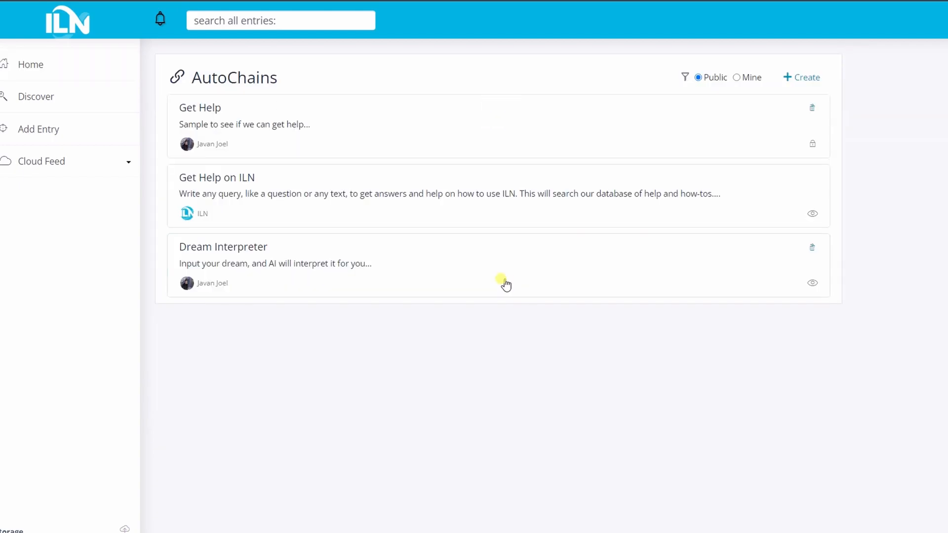
pyautogui.click(308, 255)
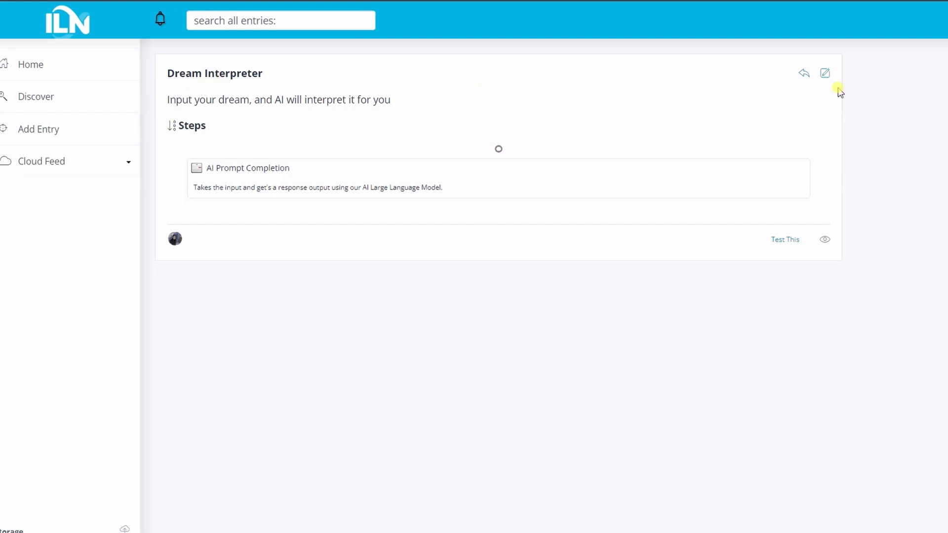
pyautogui.click(824, 74)
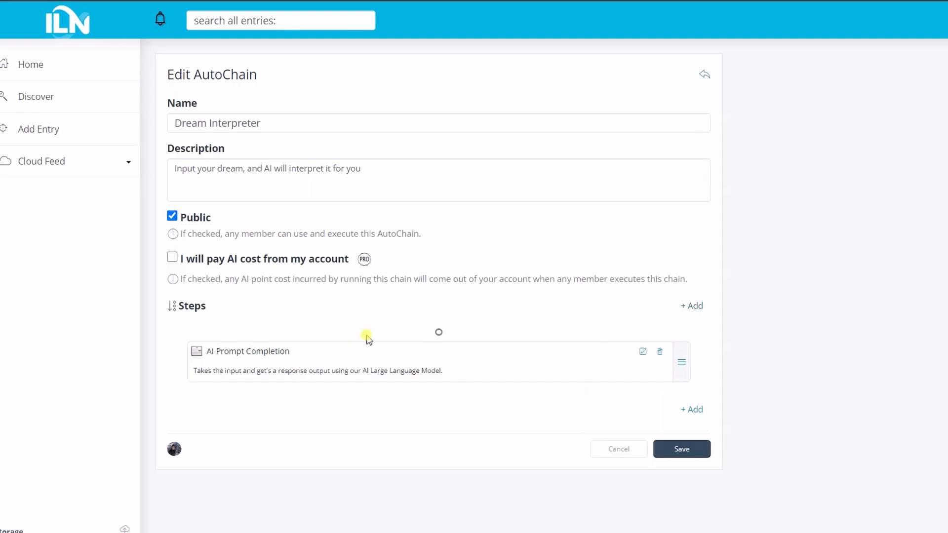
# Add a Create an Entry action after the AI Prompt Completion step and set its entry type to Note
pyautogui.click(703, 410)
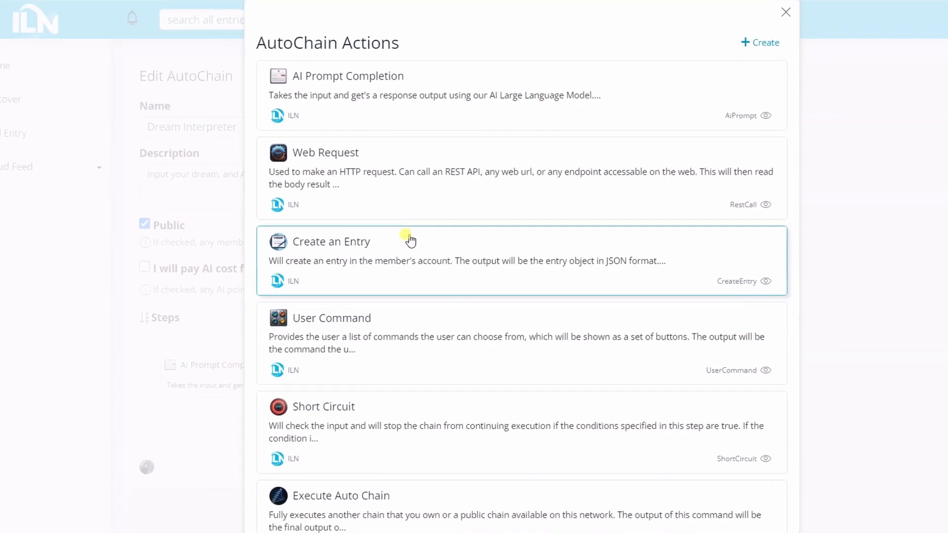
pyautogui.scroll(-1, 403, 105)
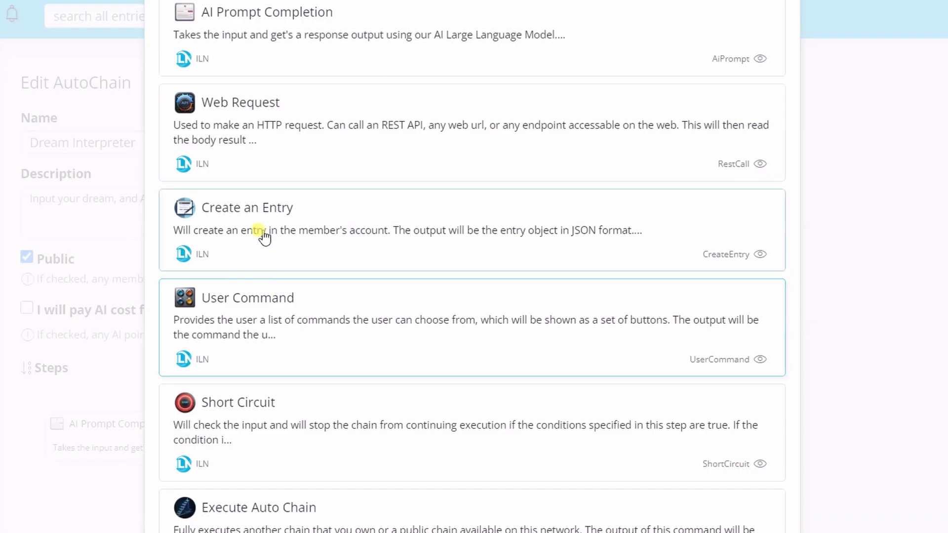
pyautogui.scroll(2, 281, 91)
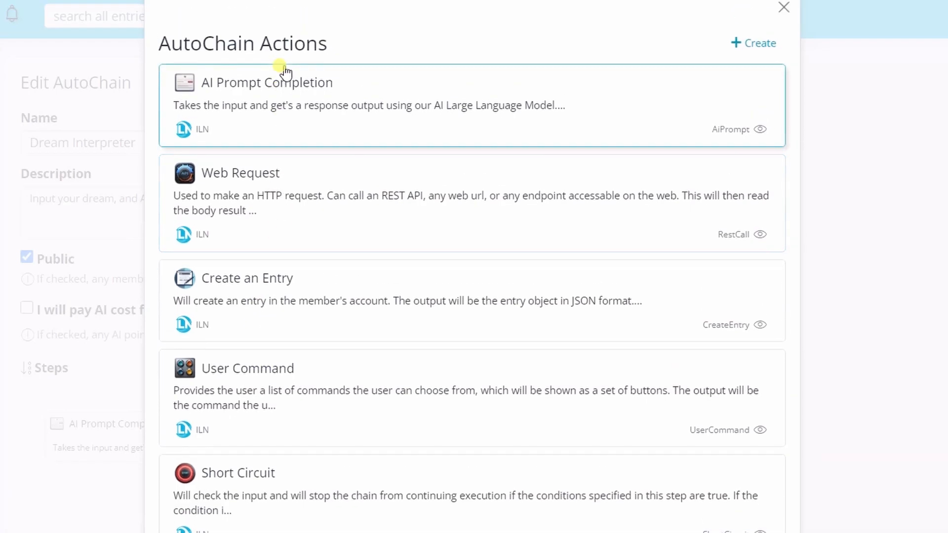
pyautogui.click(266, 292)
pyautogui.click(456, 190)
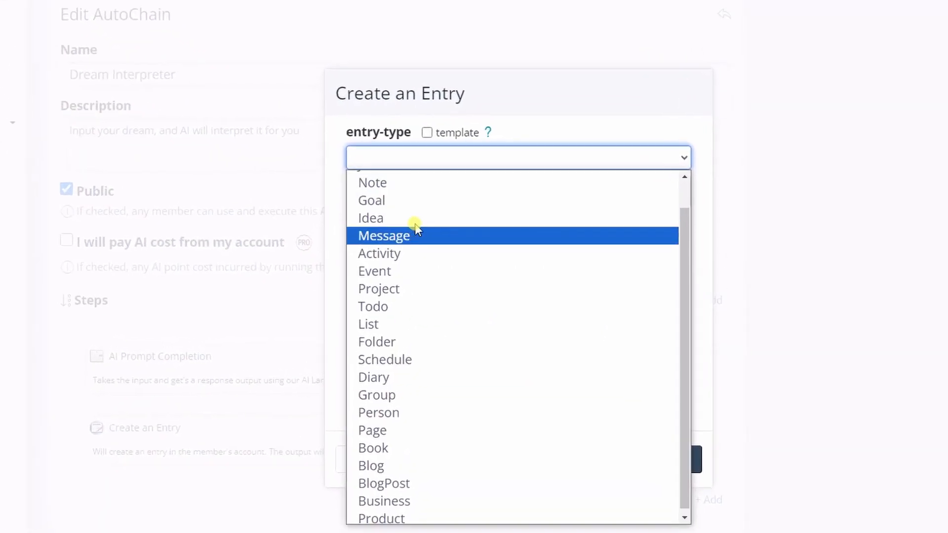
pyautogui.scroll(-2, 341, 308)
pyautogui.scroll(2, 349, 261)
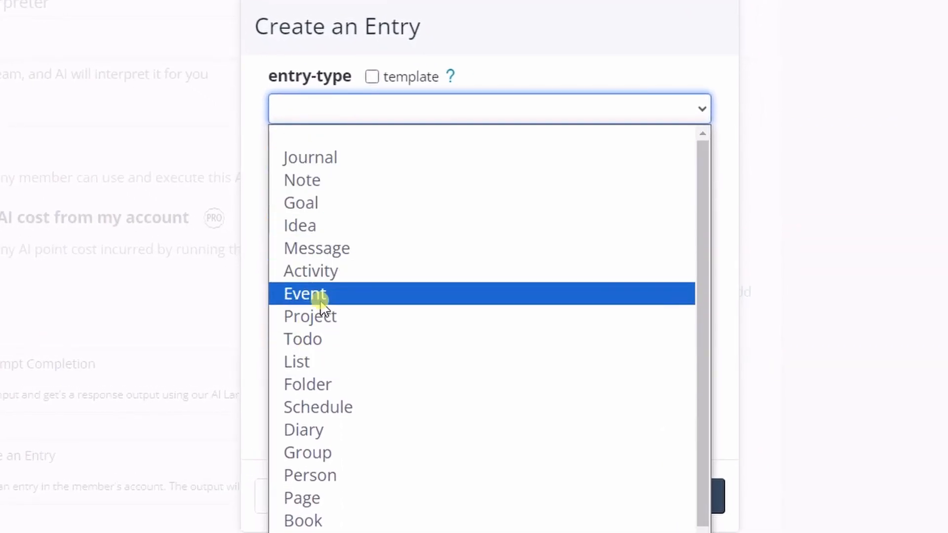
pyautogui.click(346, 183)
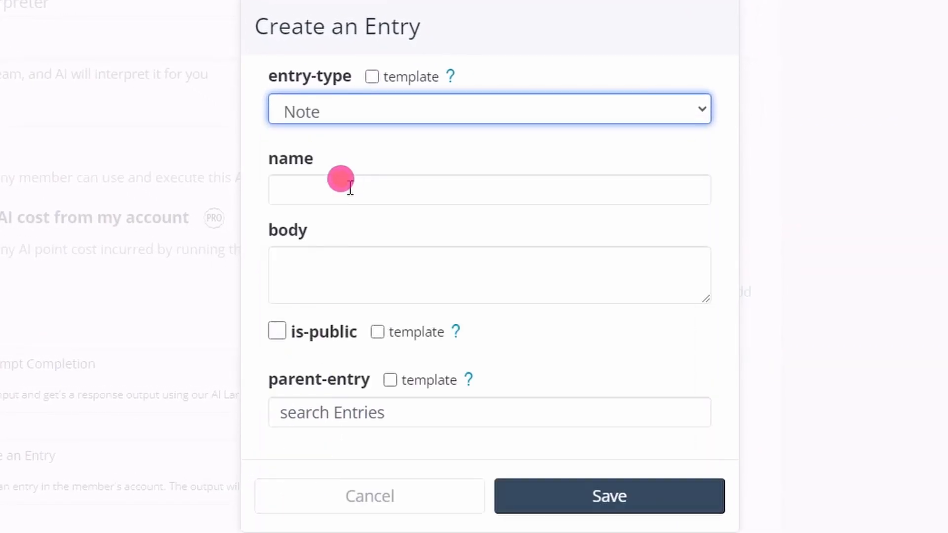
# Name the entry "My Dream Interpretation", set its body to {input}, and save the action
pyautogui.click(320, 190)
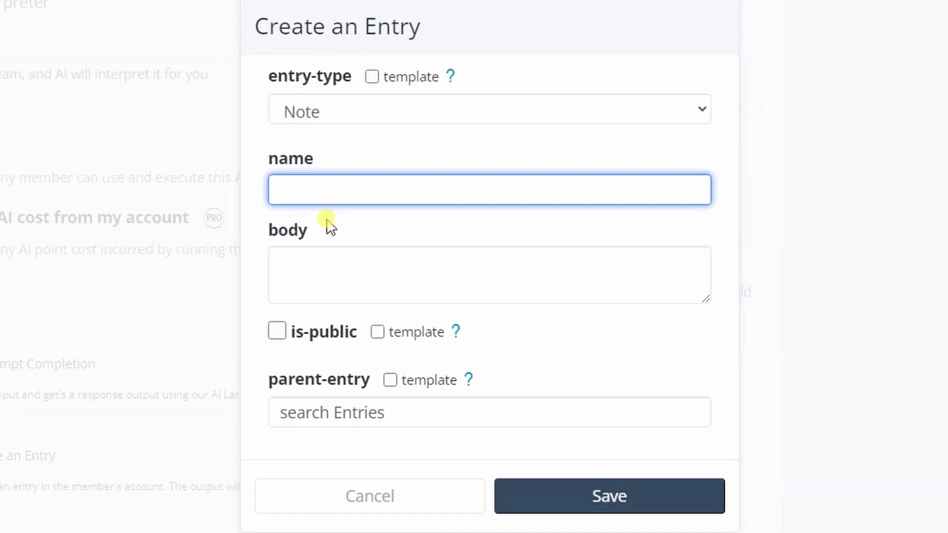
pyautogui.write('My ')
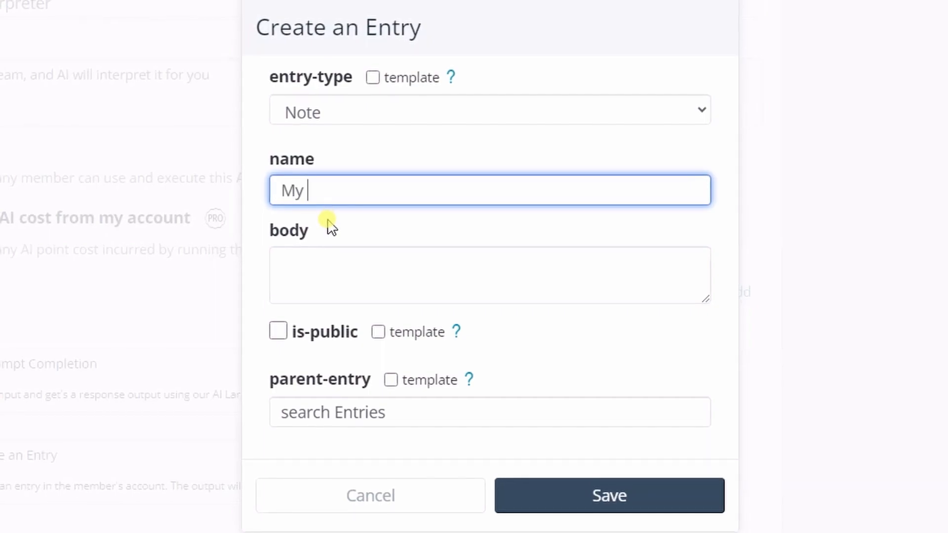
pyautogui.write('Dream Interpretation')
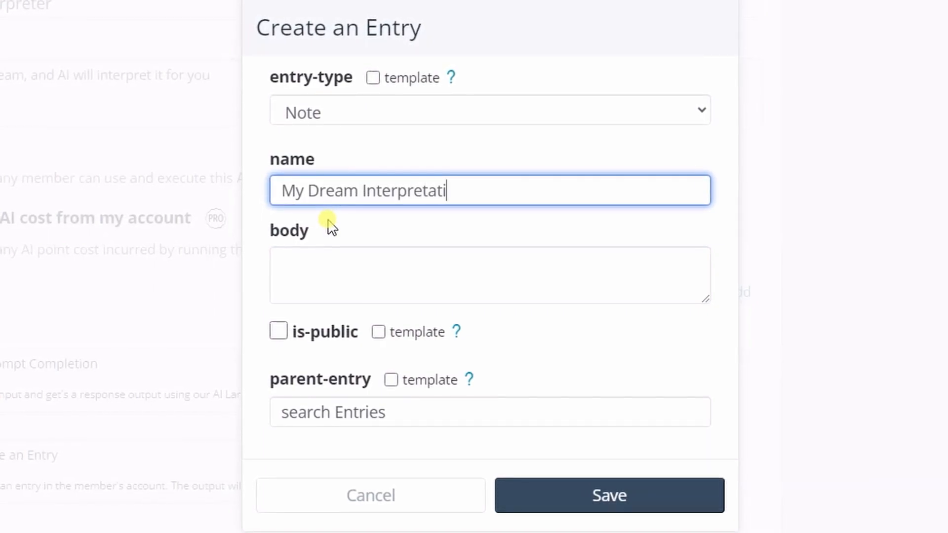
pyautogui.press('Tab')
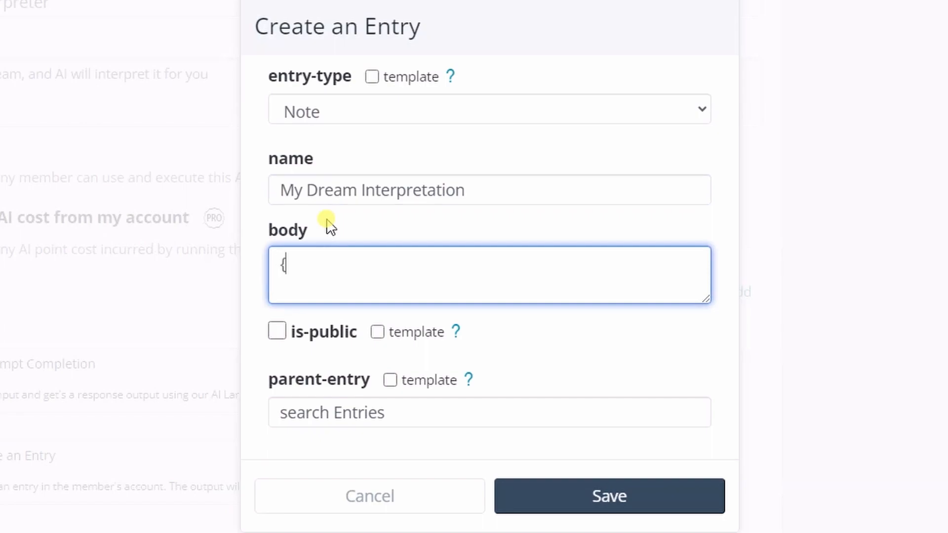
pyautogui.write('{input')
pyautogui.click(276, 333)
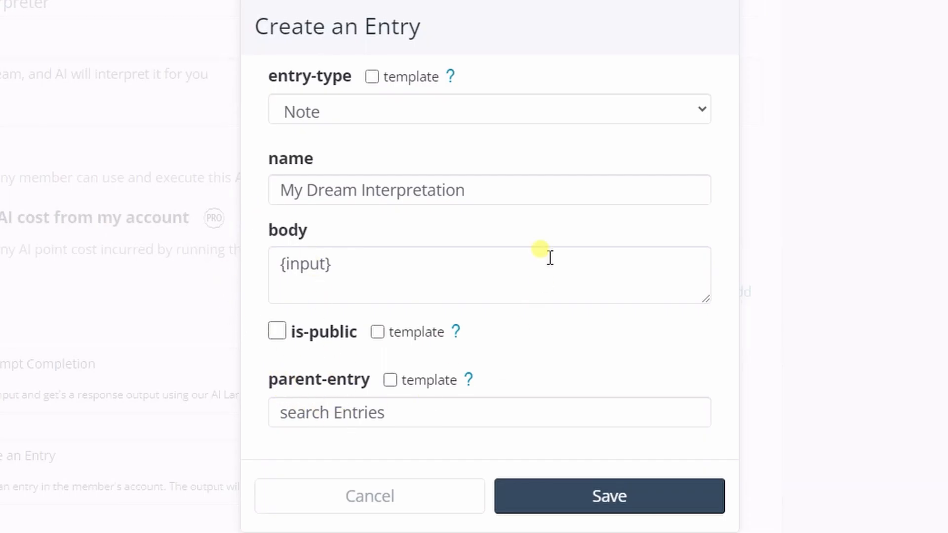
pyautogui.click(614, 498)
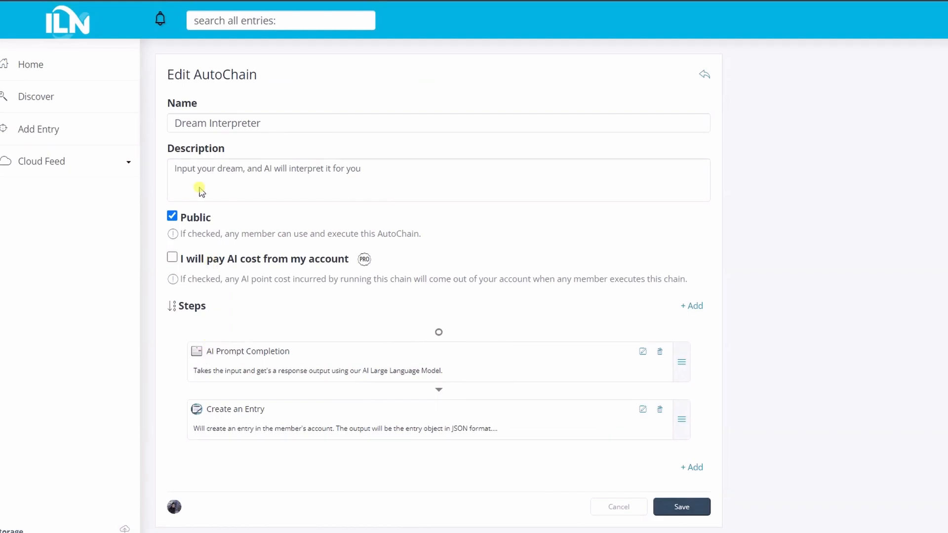
# Reopen the Create an Entry action in the chain and change its body to "My dream was: {context.input}"
pyautogui.moveTo(210, 352); pyautogui.dragTo(271, 357)
pyautogui.moveTo(206, 410); pyautogui.dragTo(358, 419)
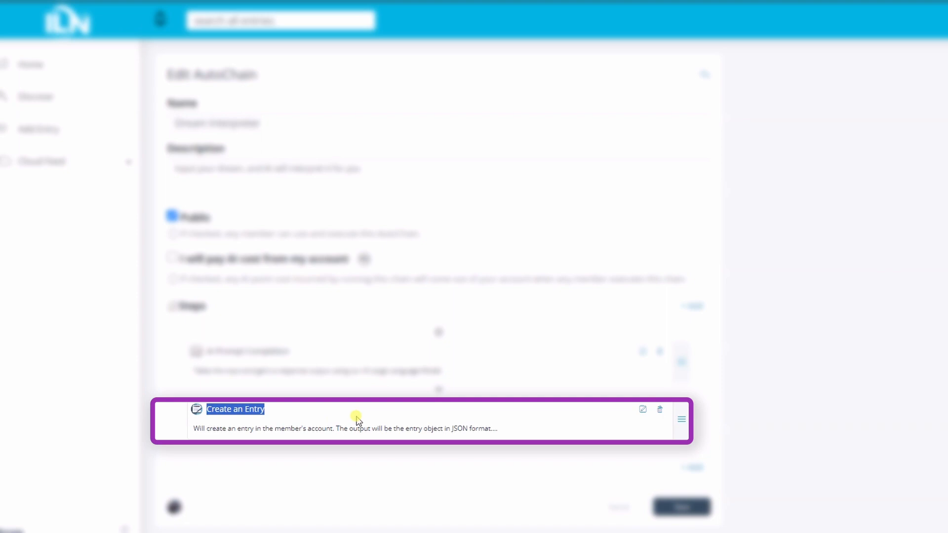
pyautogui.click(451, 423)
pyautogui.click(641, 413)
pyautogui.click(479, 299)
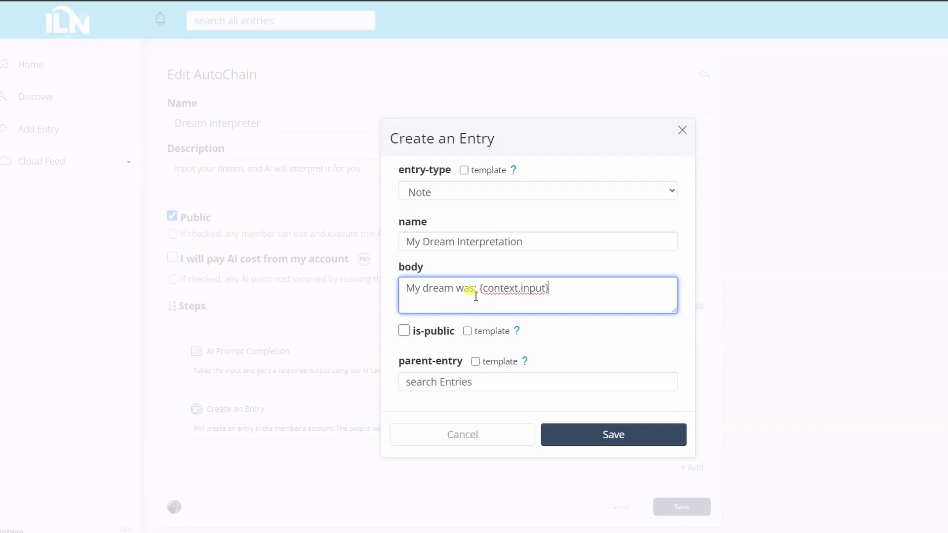
pyautogui.moveTo(478, 286)
pyautogui.mouseDown()
pyautogui.moveTo(563, 288)
pyautogui.moveTo(494, 286)
pyautogui.mouseUp()
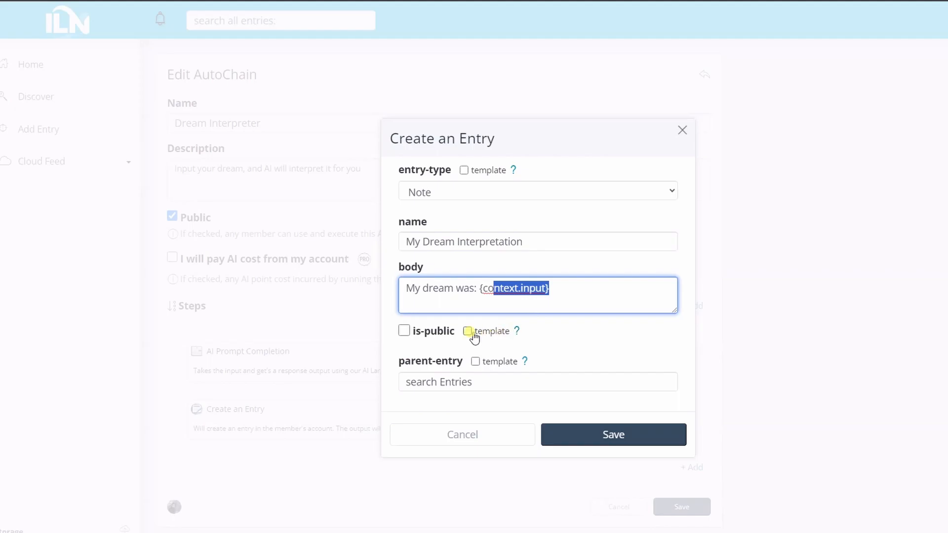
# Read the Property Template help on the {input}, {input.PROPERTY} and {context.input} placeholders, and close it
pyautogui.click(516, 331)
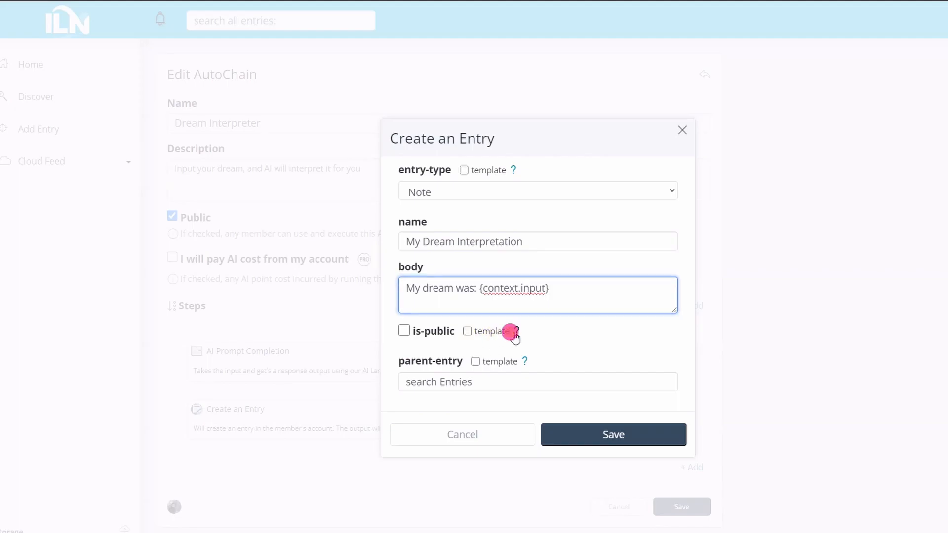
pyautogui.moveTo(349, 241); pyautogui.dragTo(311, 244)
pyautogui.moveTo(408, 283); pyautogui.dragTo(367, 283)
pyautogui.moveTo(397, 341); pyautogui.dragTo(668, 358)
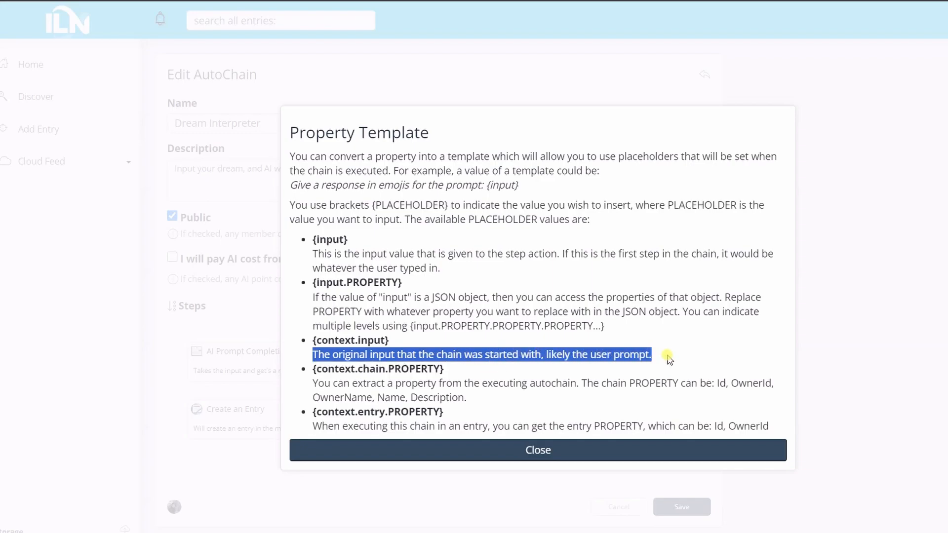
pyautogui.click(439, 440)
# Rewrite the entry's body as "my dream was: {context.input}" followed by "The interpretation is: {input}" on separate lines, and enlarge the text box
pyautogui.click(446, 290)
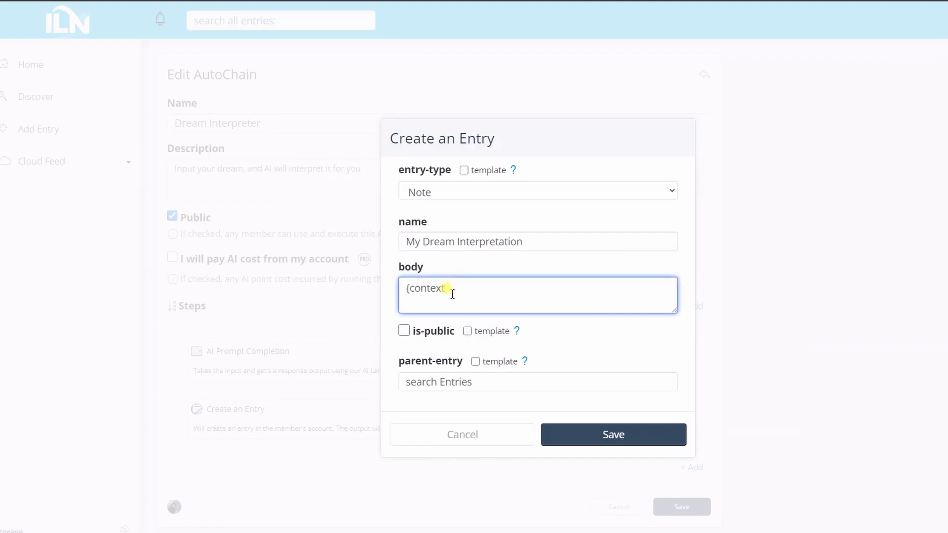
pyautogui.write('my dream was')
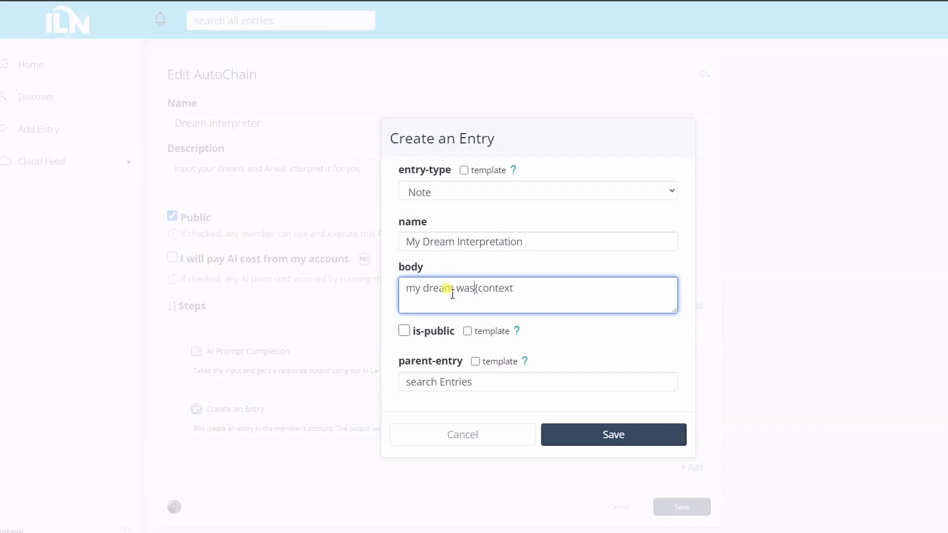
pyautogui.write(':')
pyautogui.write('t')
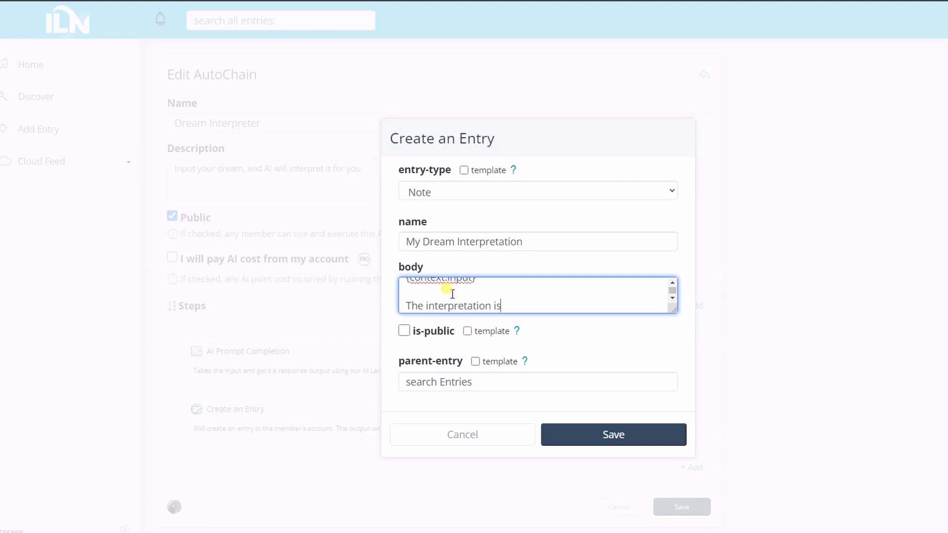
pyautogui.press('Return')
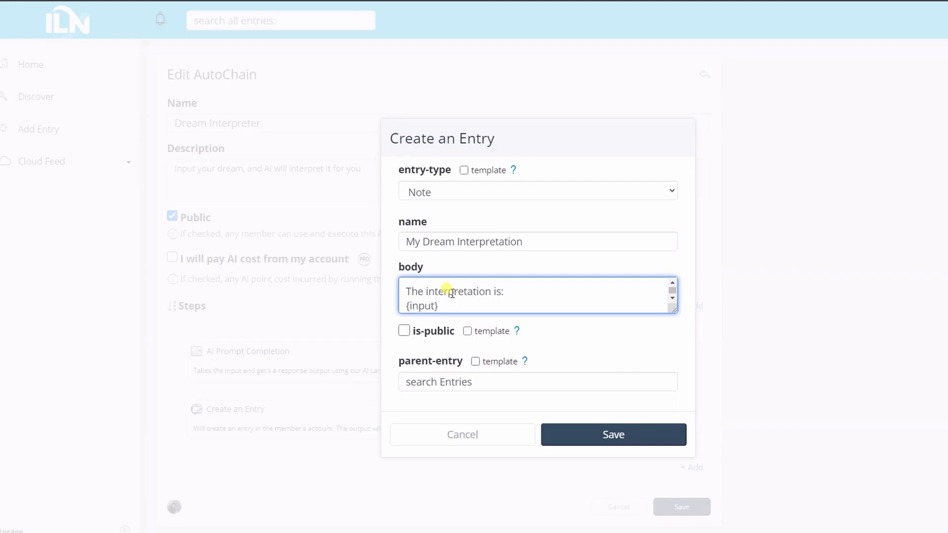
pyautogui.moveTo(673, 310); pyautogui.dragTo(674, 366)
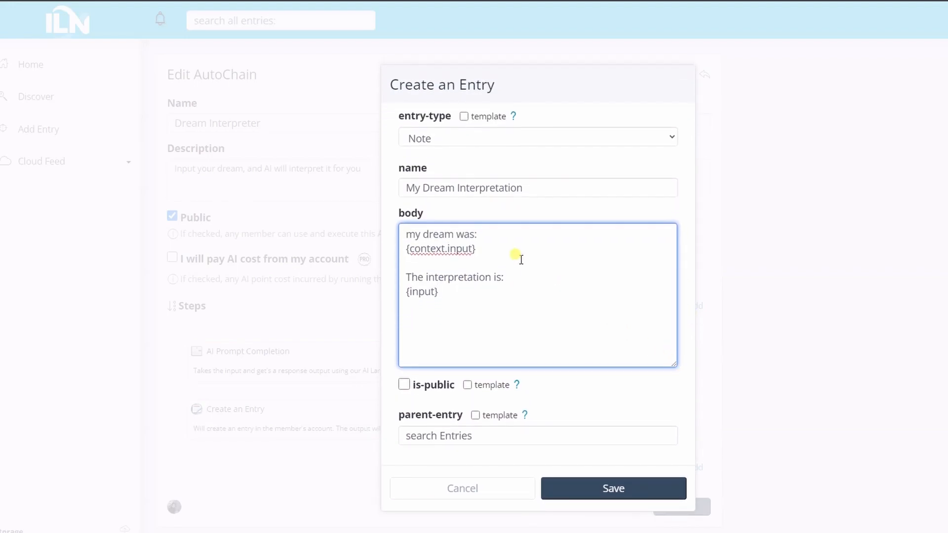
# Save the Create an Entry action and the Dream Interpreter autochain, and return to the home page
pyautogui.click(527, 180)
pyautogui.moveTo(484, 244); pyautogui.dragTo(389, 253)
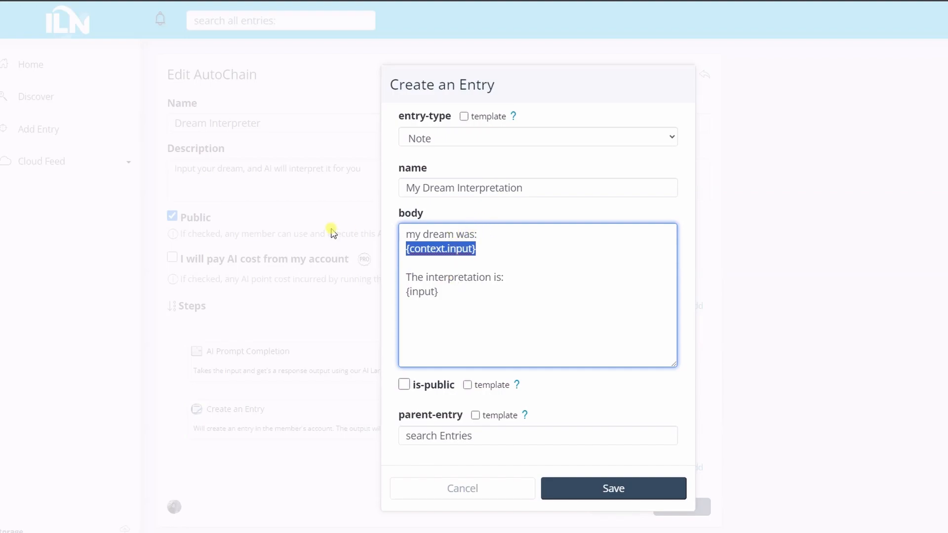
pyautogui.click(462, 287)
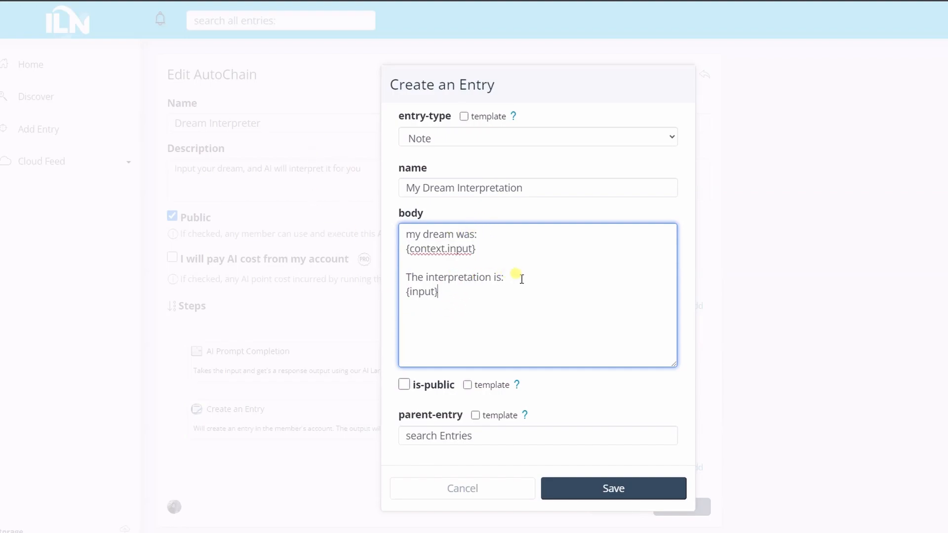
pyautogui.moveTo(451, 291); pyautogui.dragTo(405, 293)
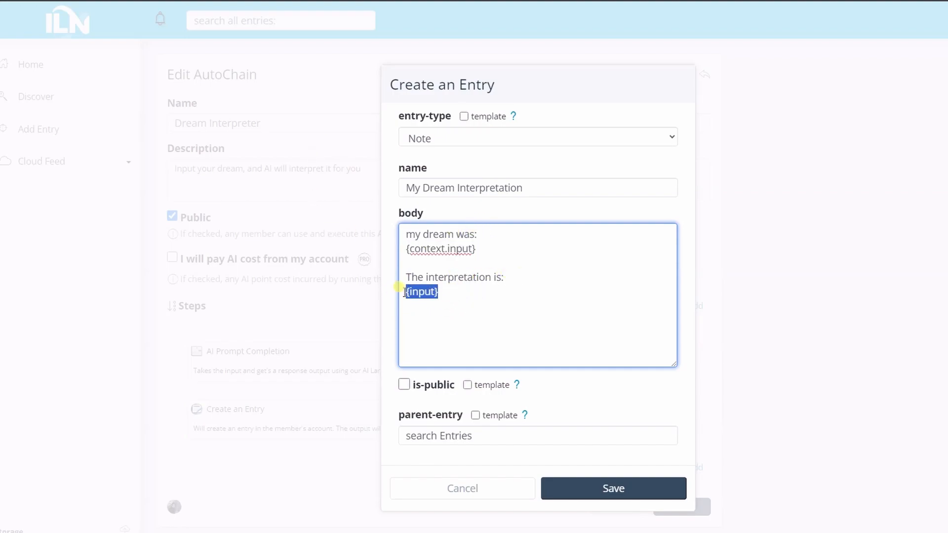
pyautogui.click(401, 291)
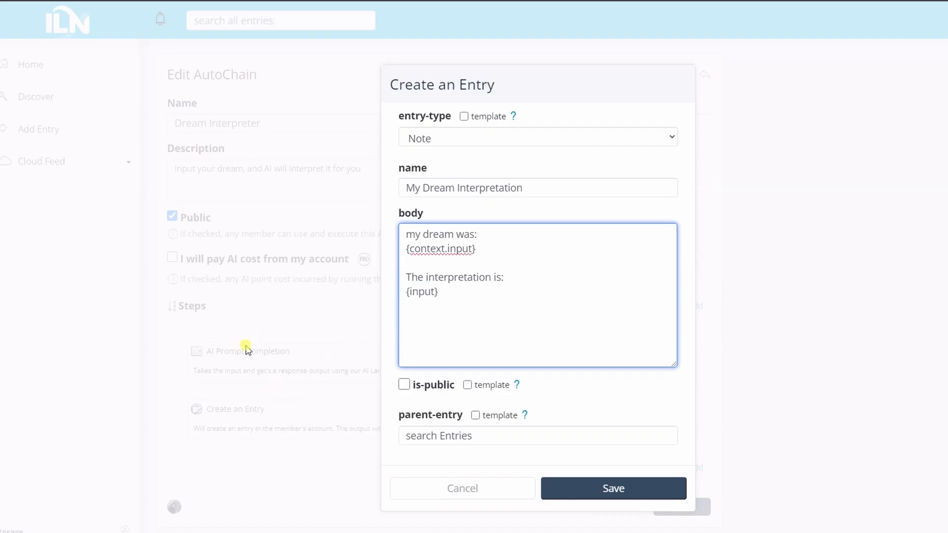
pyautogui.click(584, 494)
pyautogui.click(689, 510)
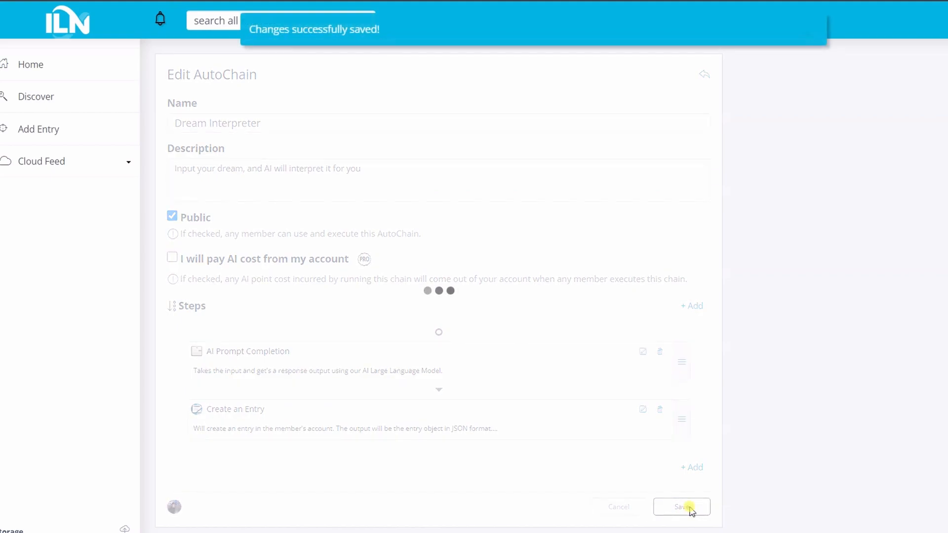
pyautogui.click(91, 68)
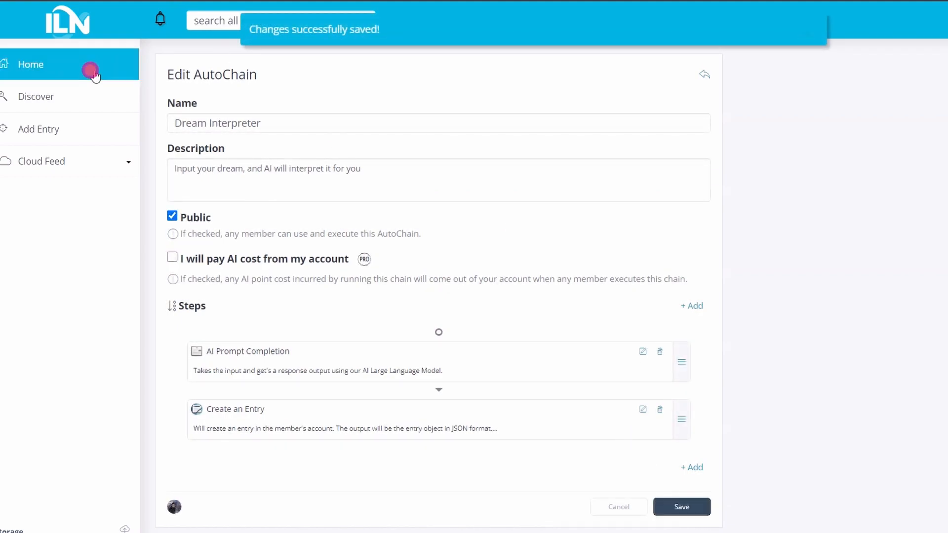
# Run the Dream Interpreter autochain from the home page widget with the prompt "I saw a black cat running after a golden mouse"
pyautogui.click(342, 114)
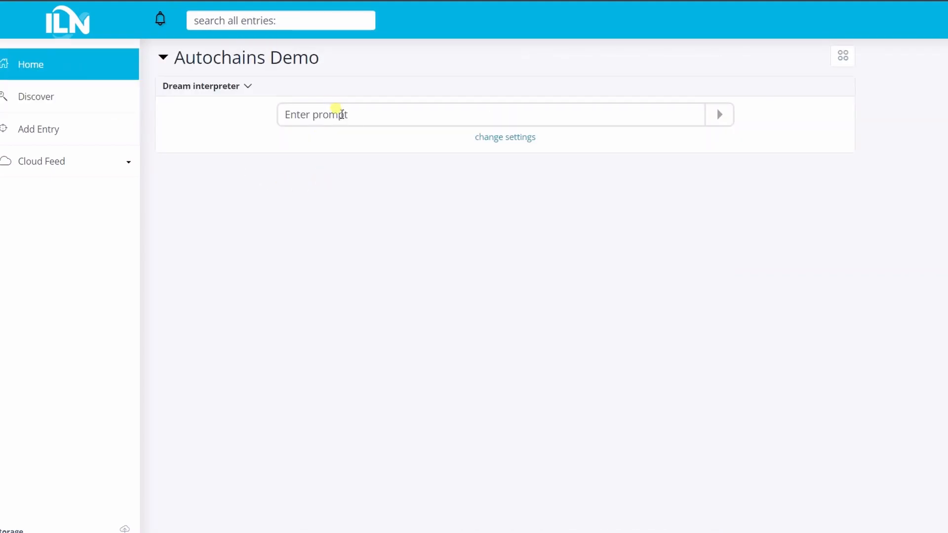
pyautogui.write('I saw a black cat running after a golden mouse')
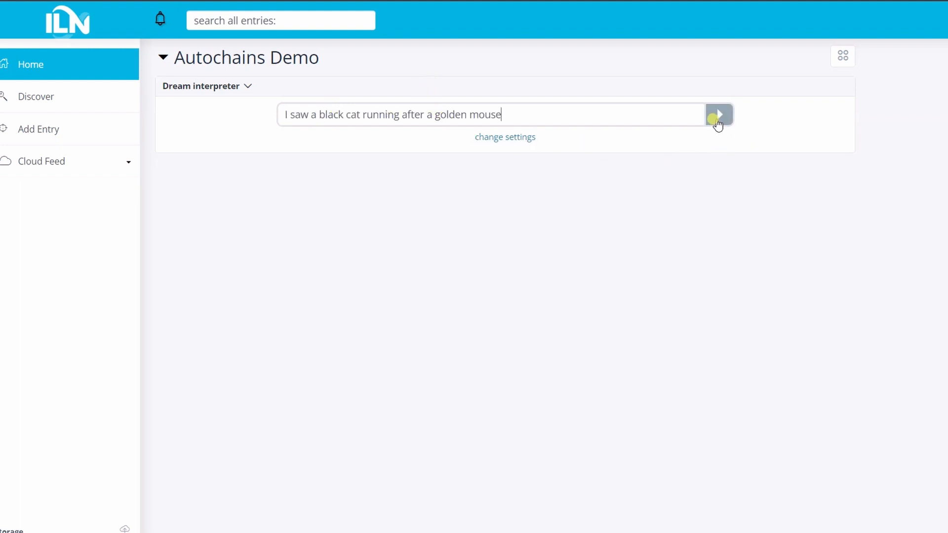
pyautogui.click(716, 119)
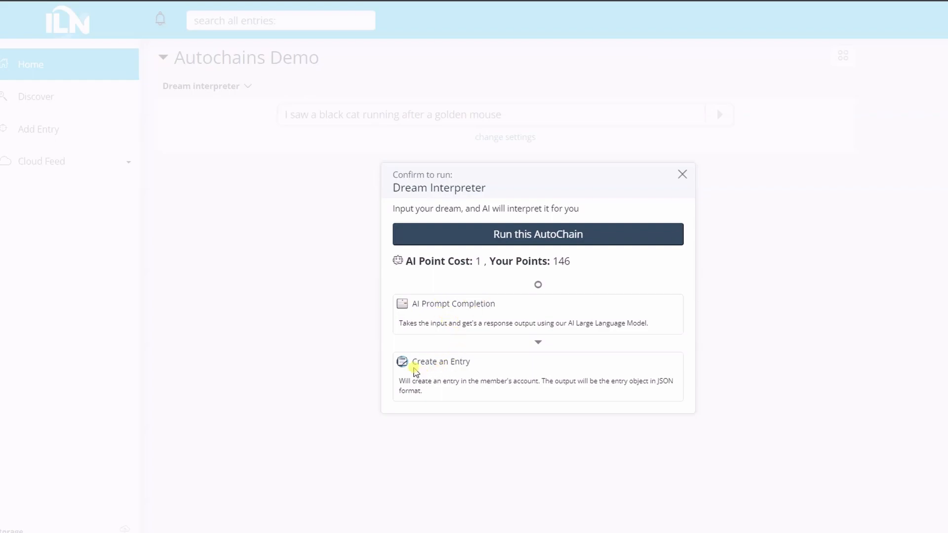
pyautogui.click(439, 234)
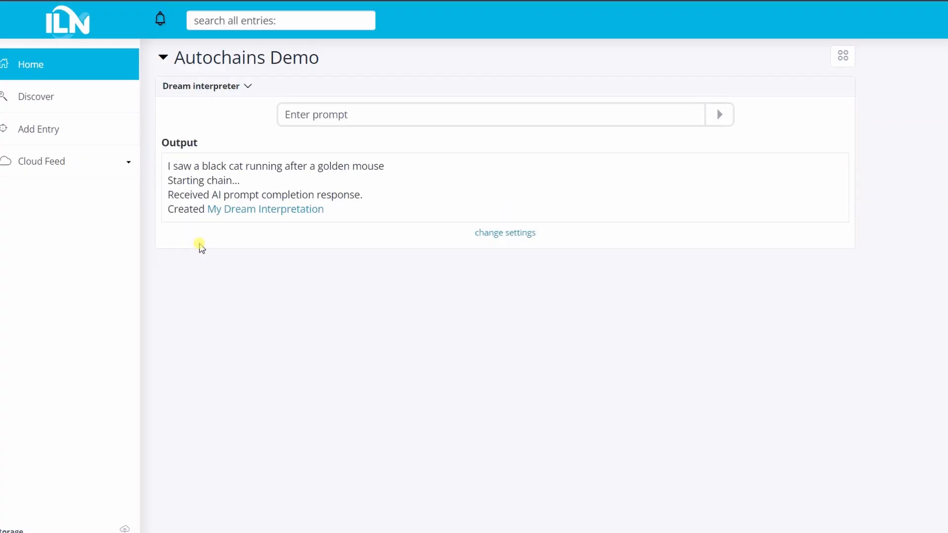
# Open the created My Dream Interpretation note from the output and examine its title, dream text and interpretation
pyautogui.moveTo(174, 199); pyautogui.dragTo(272, 191)
pyautogui.click(177, 213)
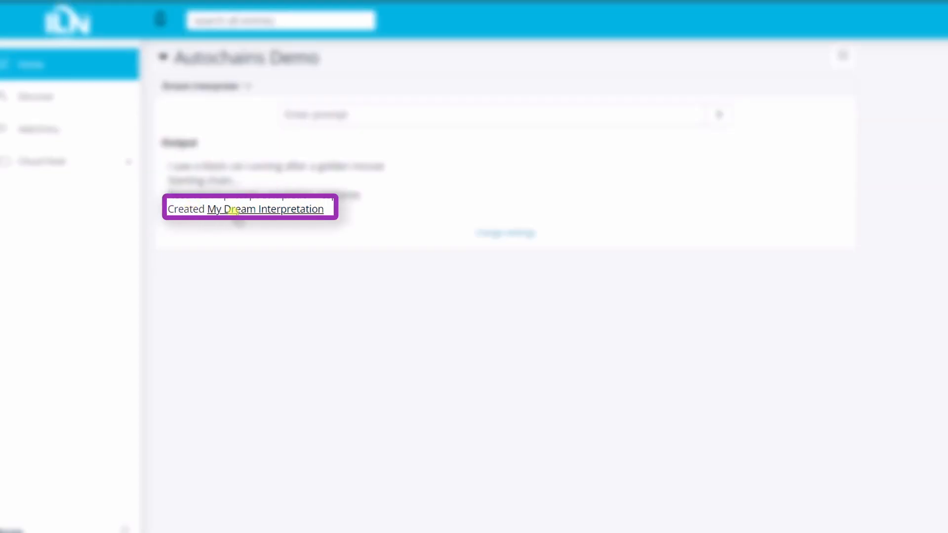
pyautogui.click(237, 213)
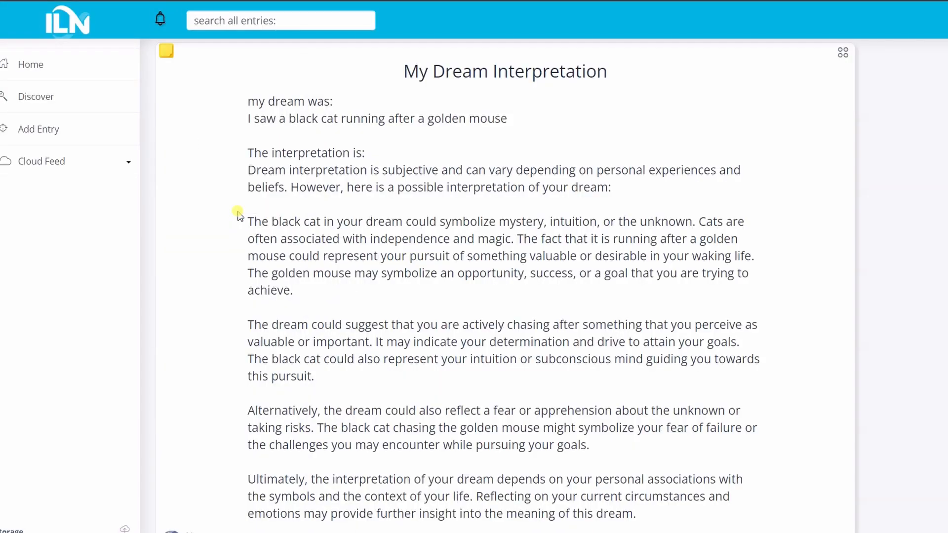
pyautogui.scroll(-1, 240, 208)
pyautogui.scroll(1, 247, 203)
pyautogui.moveTo(402, 72); pyautogui.dragTo(620, 90)
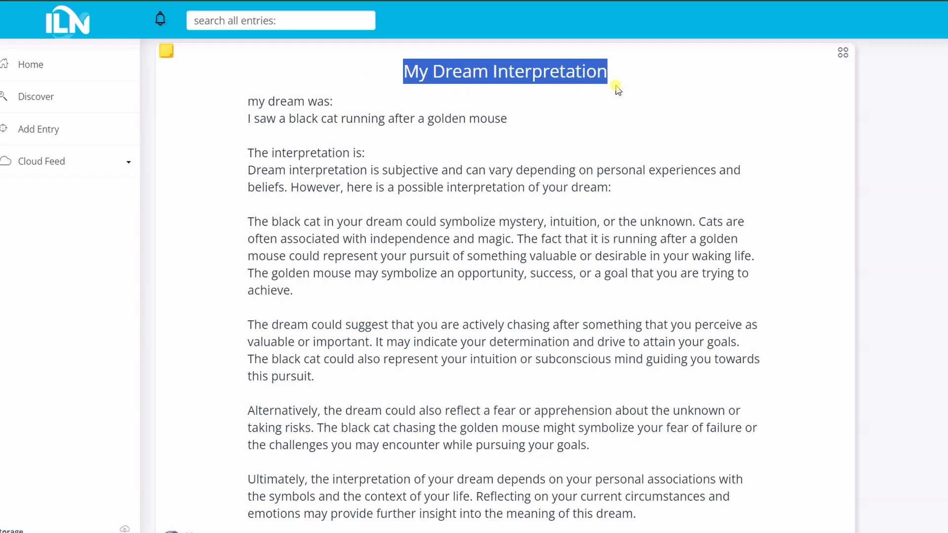
pyautogui.moveTo(247, 102); pyautogui.dragTo(339, 104)
pyautogui.moveTo(510, 121); pyautogui.dragTo(240, 127)
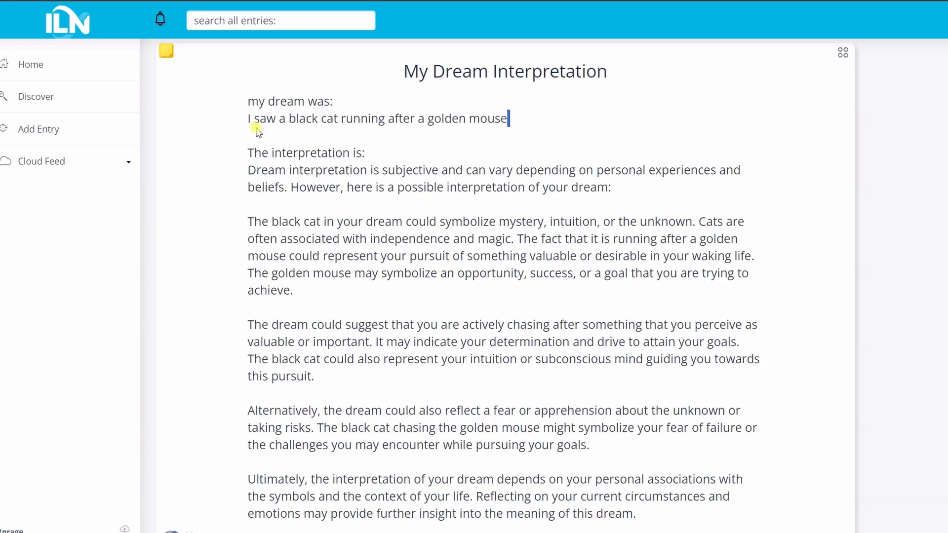
pyautogui.click(262, 153)
pyautogui.scroll(-2, 257, 69)
pyautogui.scroll(1, 257, 69)
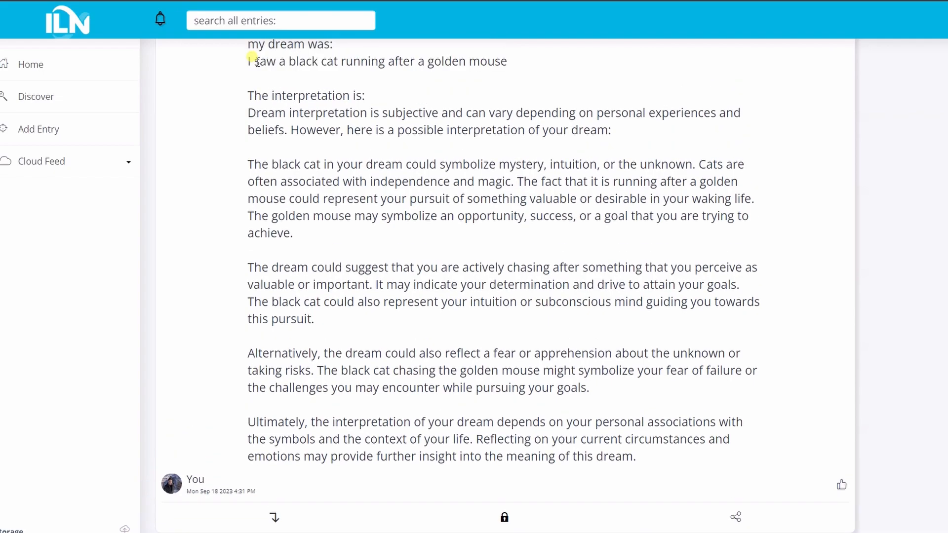
pyautogui.moveTo(248, 44); pyautogui.dragTo(351, 113)
pyautogui.click(326, 140)
pyautogui.click(244, 115)
pyautogui.moveTo(248, 125); pyautogui.dragTo(639, 464)
pyautogui.scroll(1, 611, 420)
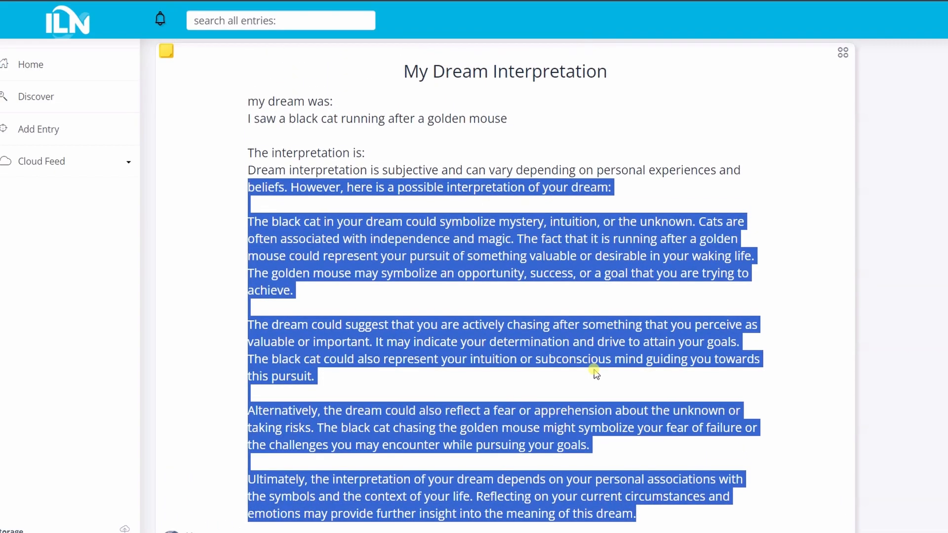
pyautogui.click(514, 212)
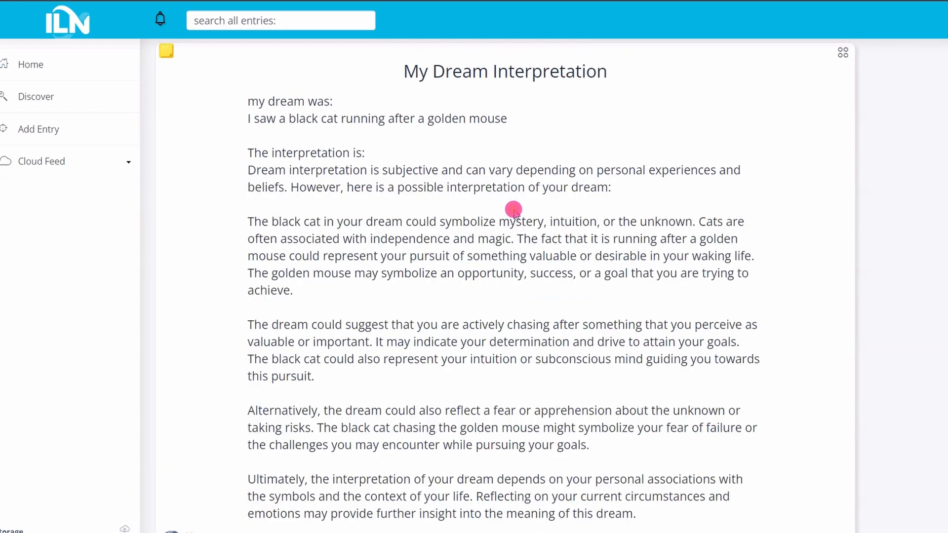
# Start a new entry from scratch and change its type to Page
pyautogui.click(85, 72)
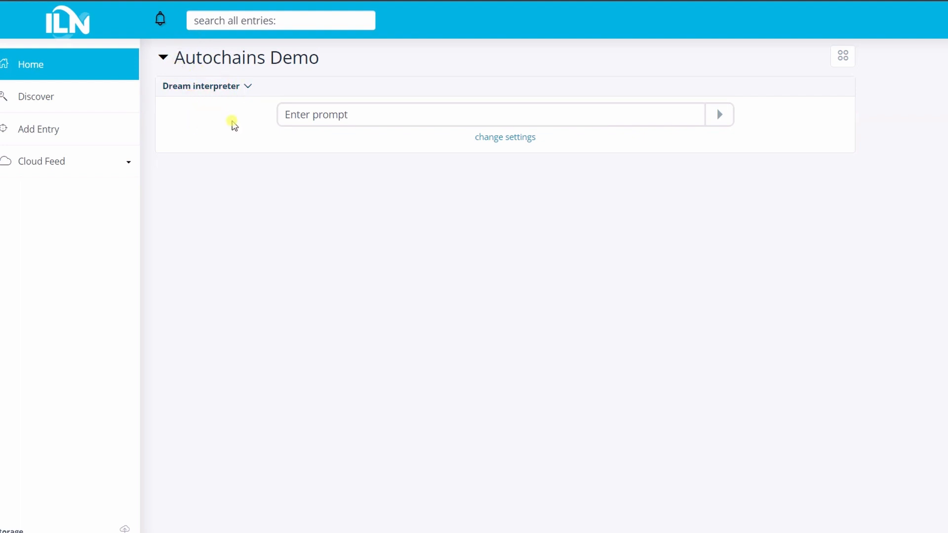
pyautogui.click(94, 128)
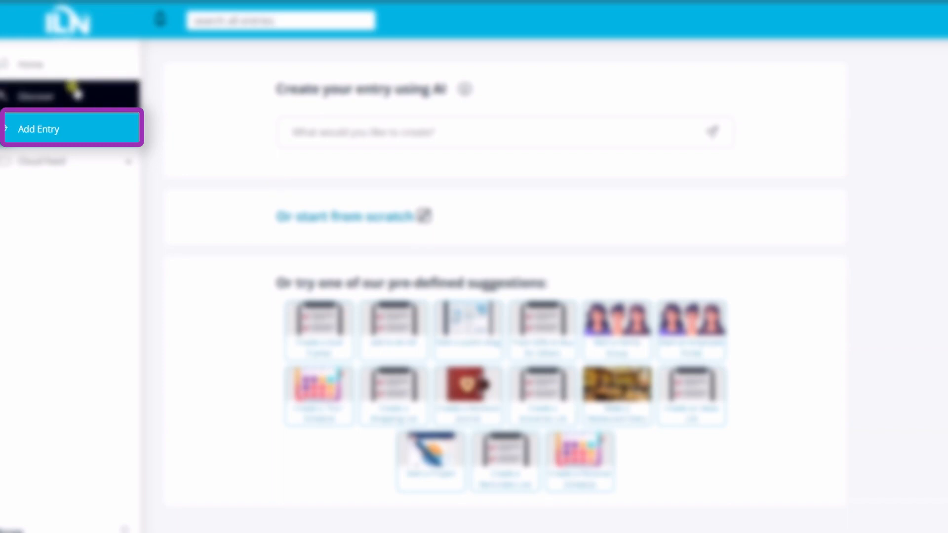
pyautogui.click(307, 216)
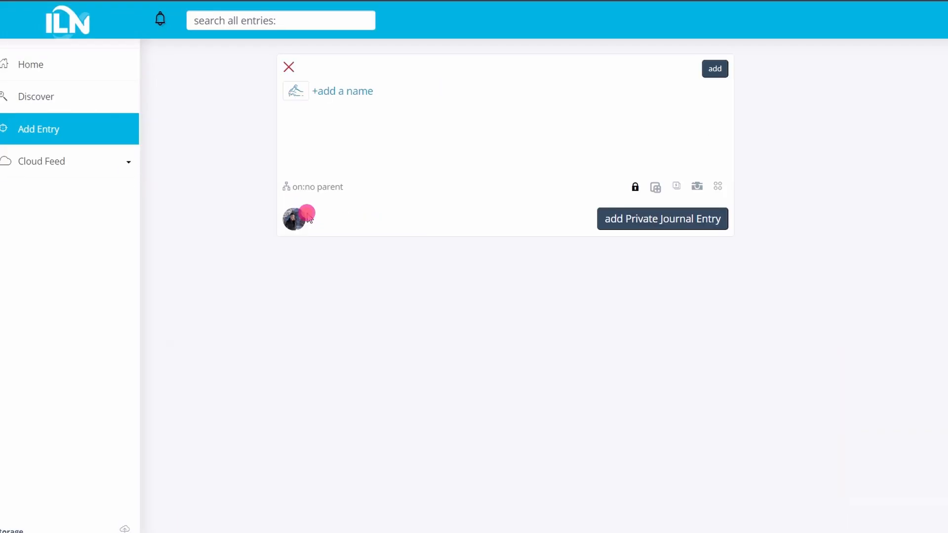
pyautogui.click(297, 92)
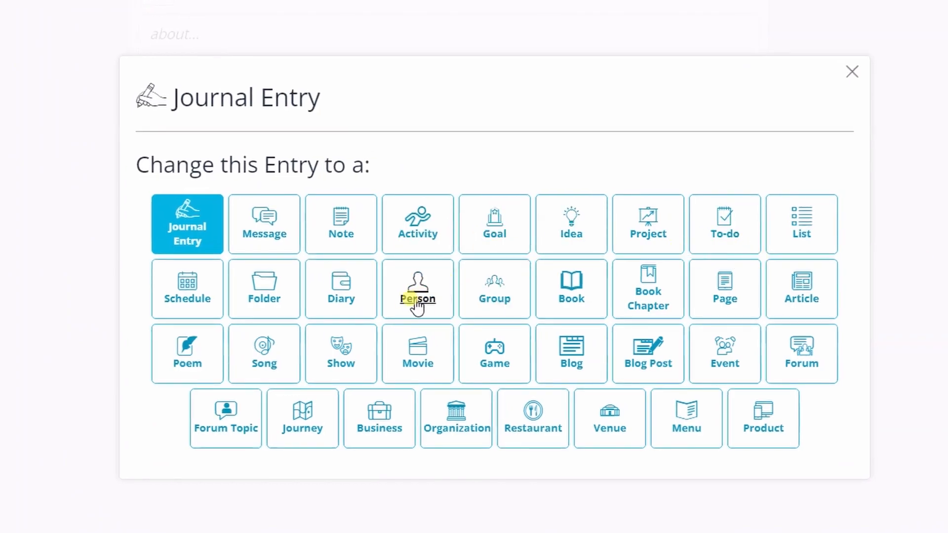
pyautogui.click(705, 306)
# Name the page "Dream interpretation" and describe it as "Use this to interpret your dreams"
pyautogui.write('terpretation')
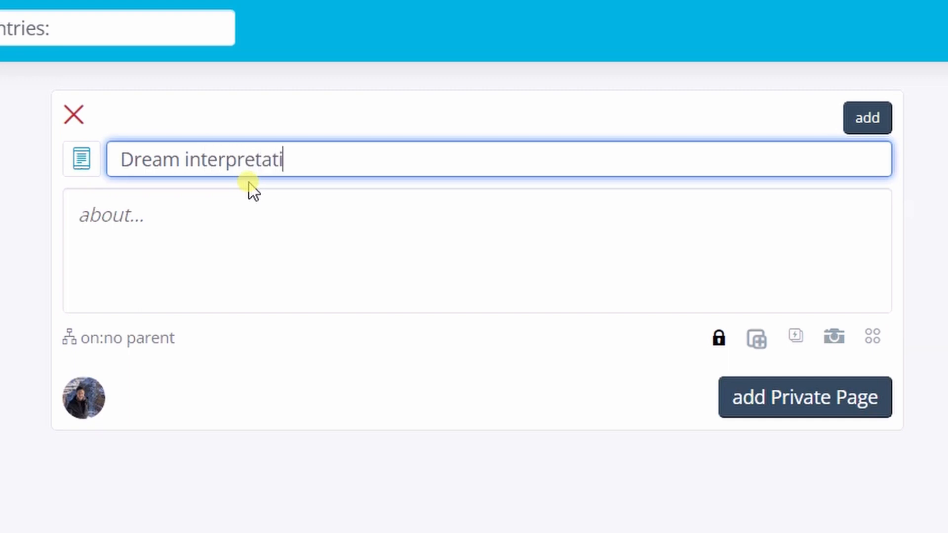
pyautogui.press('Tab')
pyautogui.write('Use ')
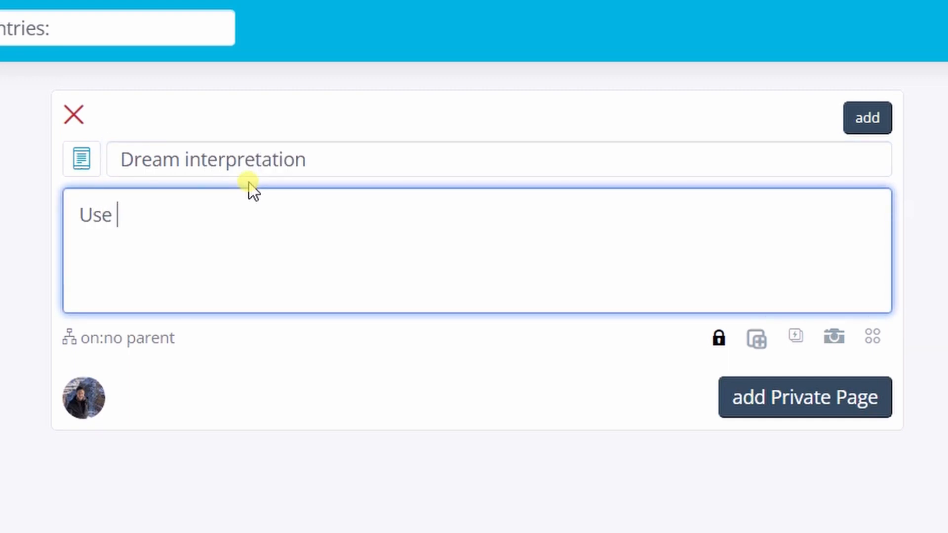
pyautogui.write('this to interpre')
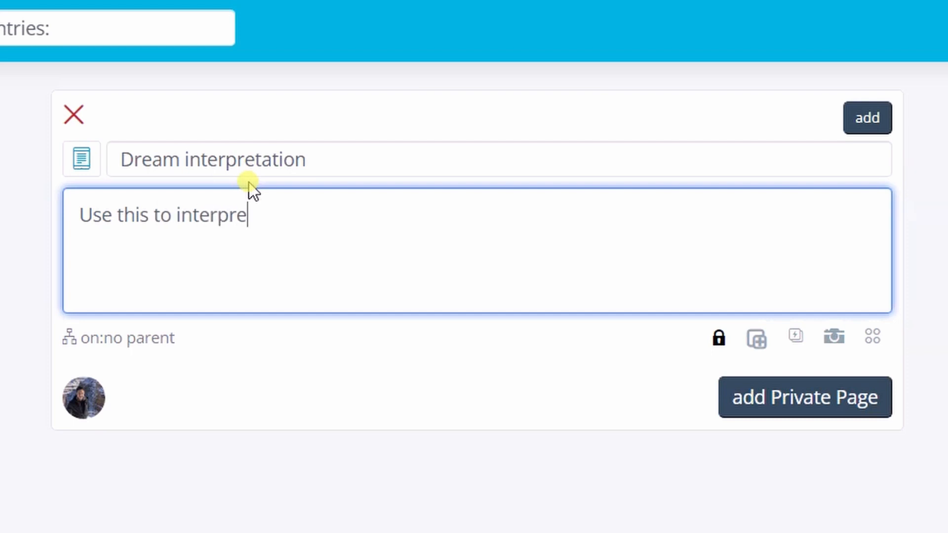
pyautogui.write('t your dreams')
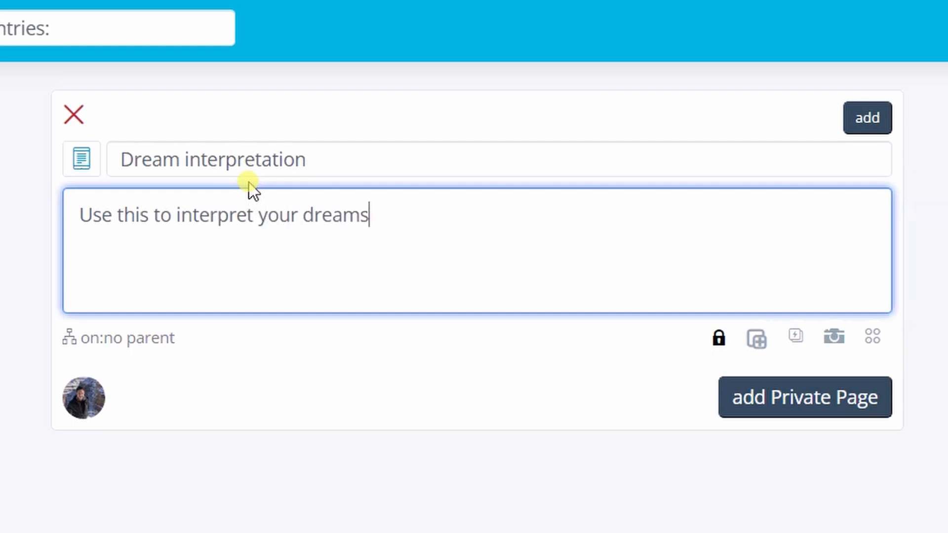
# Insert an Autochain Runner component into the page and add the page as a private entry
pyautogui.click(795, 340)
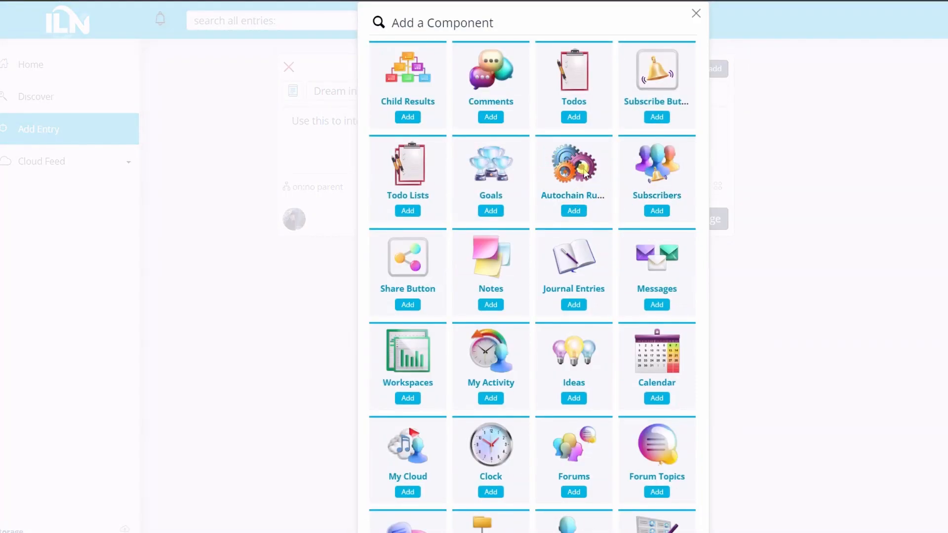
pyautogui.click(570, 212)
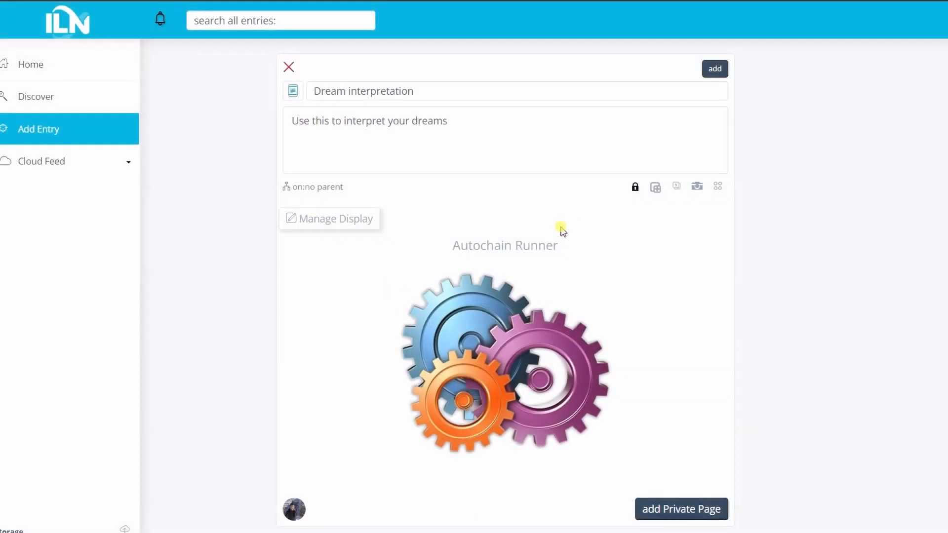
pyautogui.moveTo(526, 263)
pyautogui.click(714, 69)
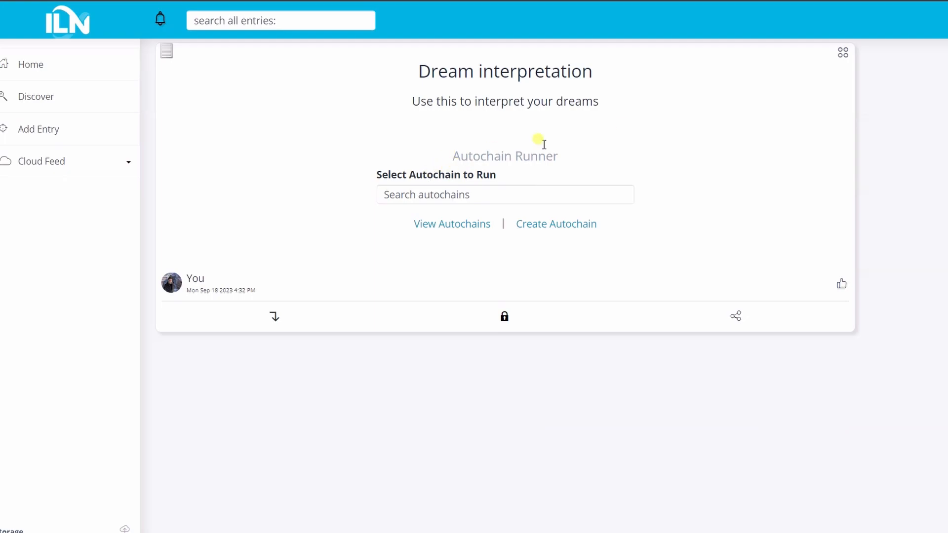
# Set the page's Autochain Runner to run Dream Interpreter with the Textbox UI type, and save its settings
pyautogui.moveTo(473, 155); pyautogui.dragTo(491, 152)
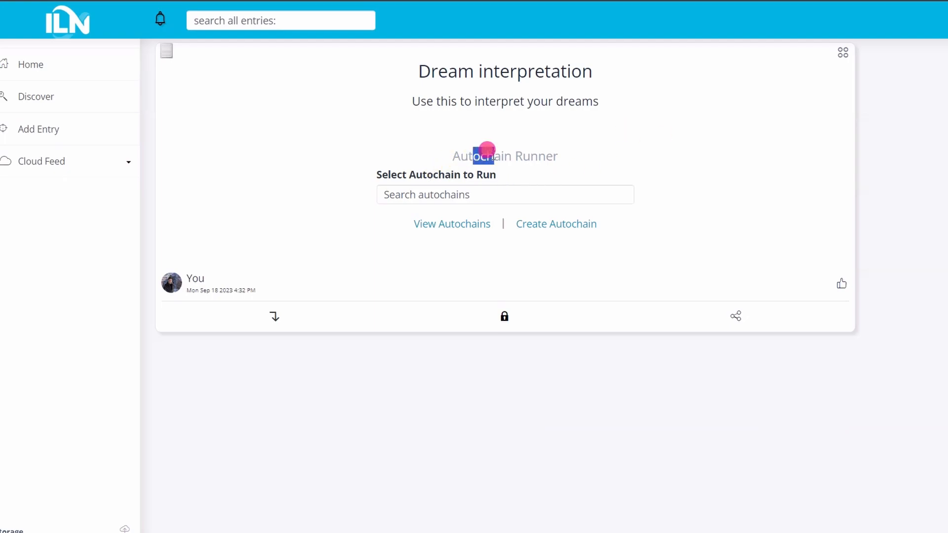
pyautogui.click(449, 193)
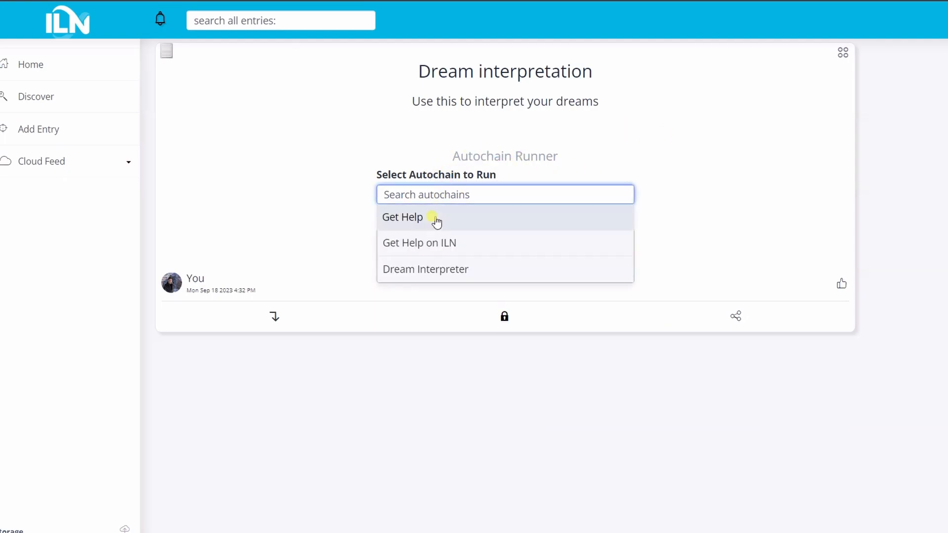
pyautogui.click(431, 276)
pyautogui.click(445, 245)
pyautogui.click(438, 261)
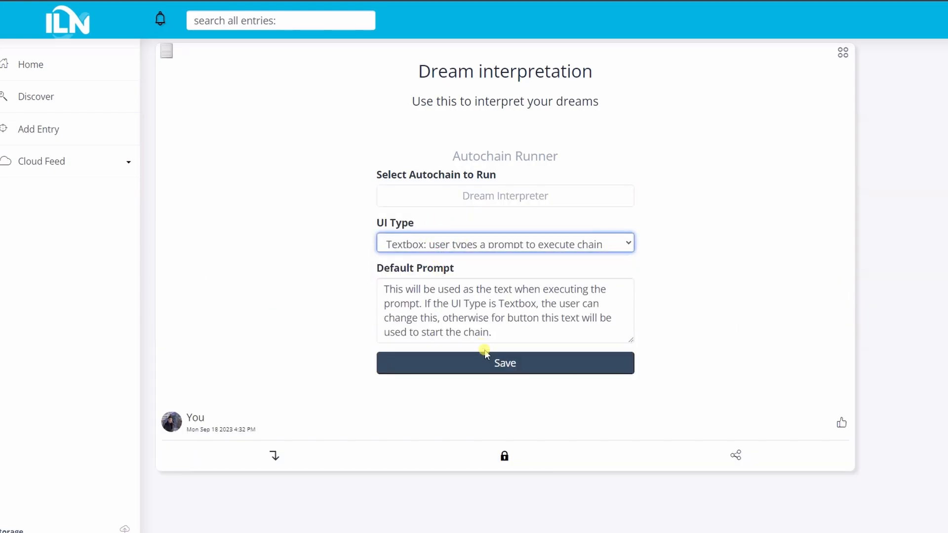
pyautogui.click(485, 366)
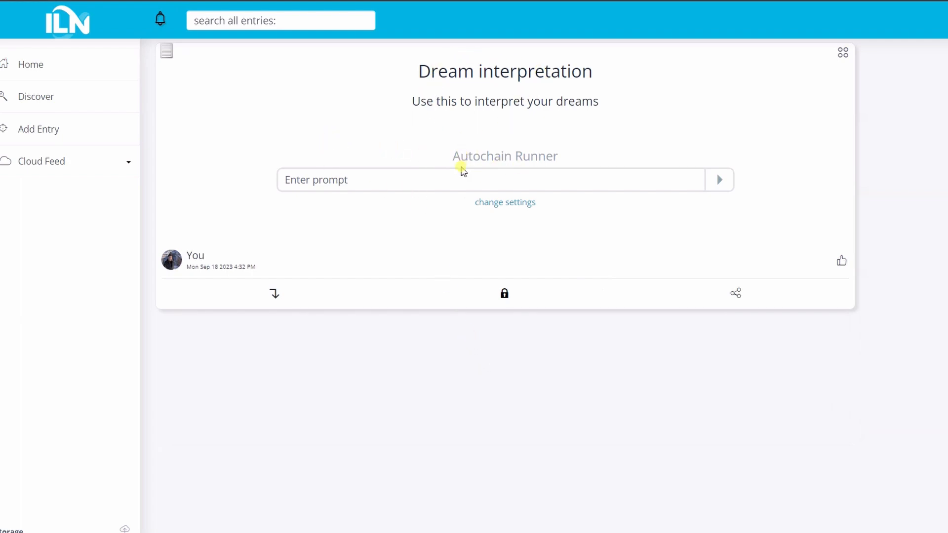
pyautogui.click(377, 185)
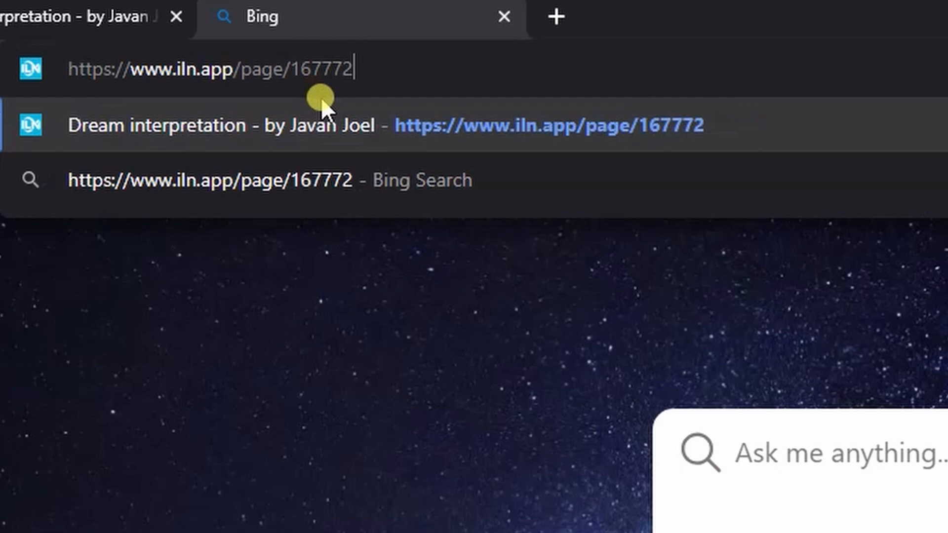
pyautogui.click(322, 99)
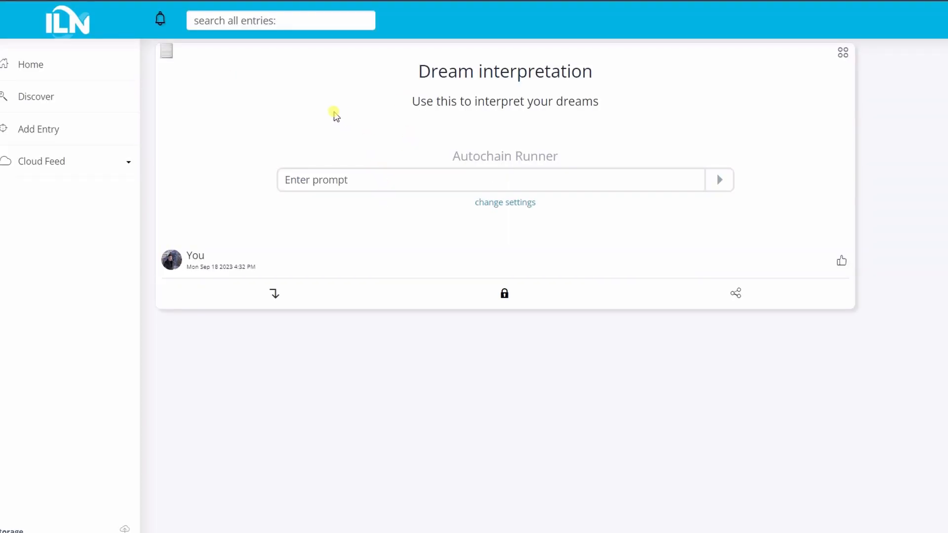
pyautogui.click(414, 179)
pyautogui.click(103, 57)
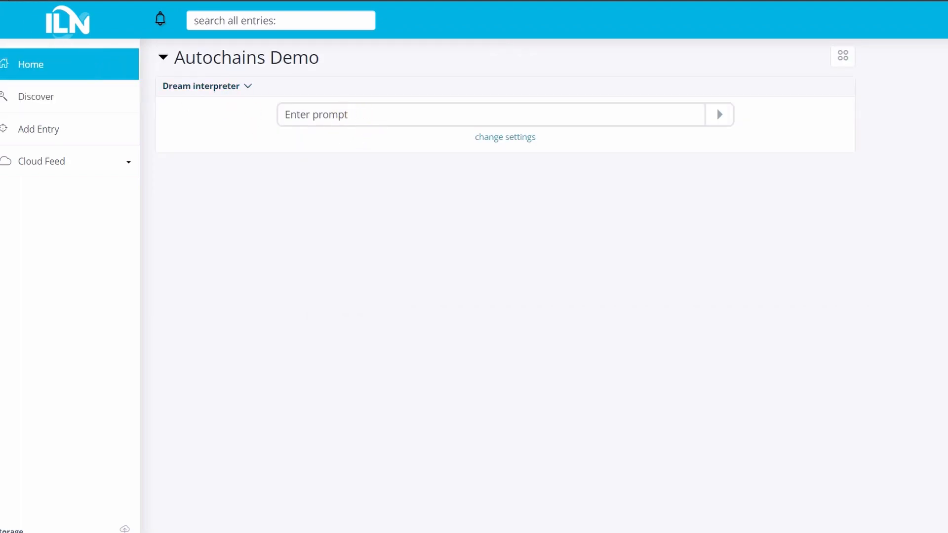
pyautogui.hotkey('alt', 'Left')
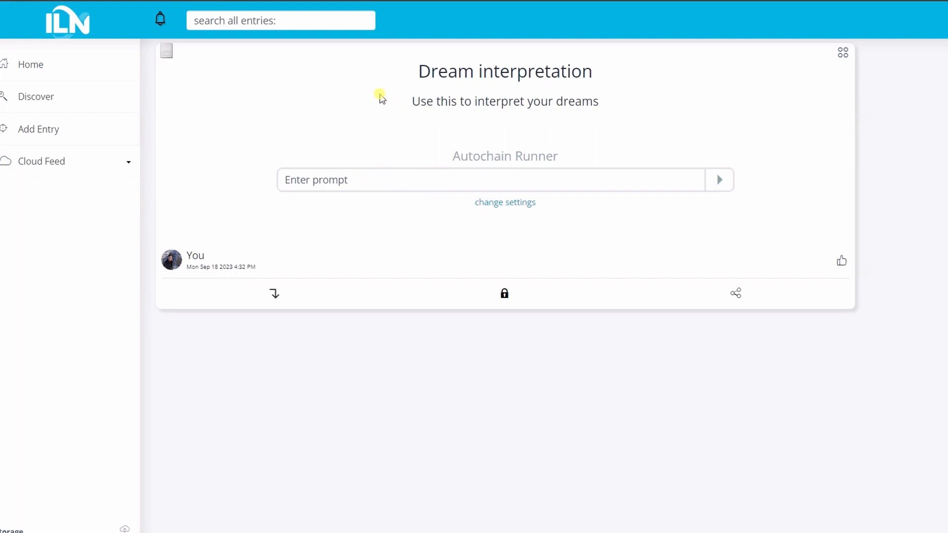
# Open the sharing options for the Dream interpretation page
pyautogui.moveTo(413, 70); pyautogui.dragTo(502, 89)
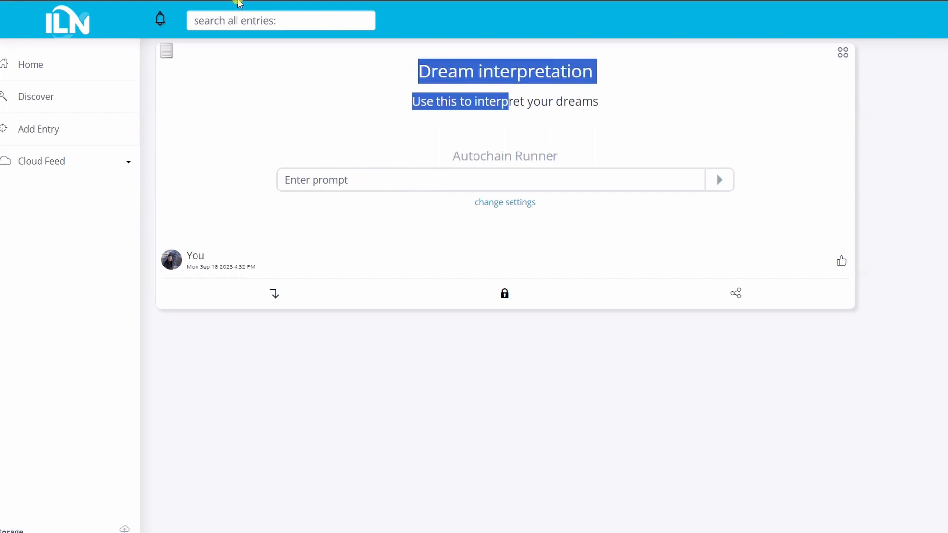
pyautogui.click(237, 1)
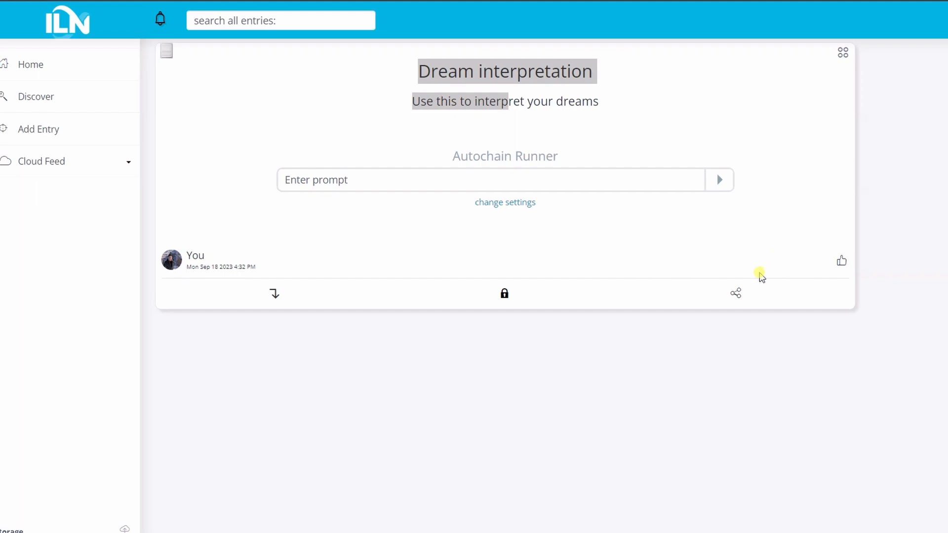
pyautogui.click(738, 294)
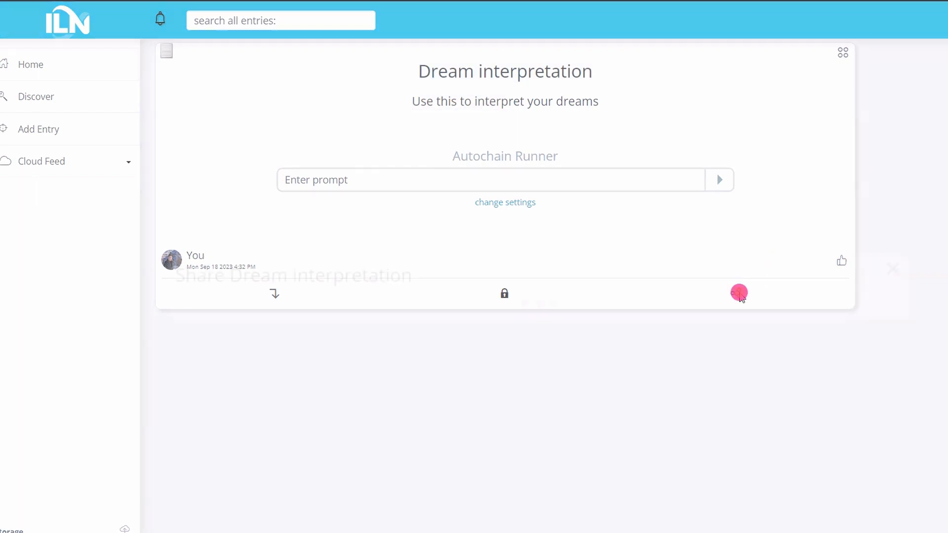